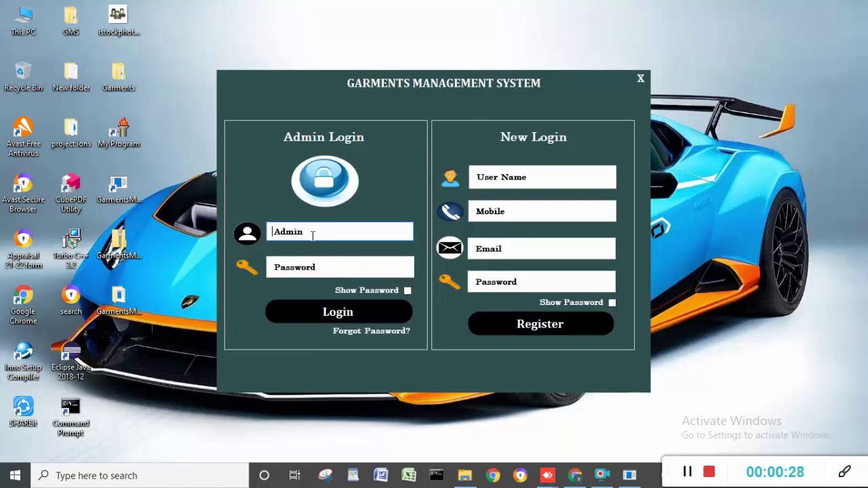
- Log in as admin with the username and password and open the Employee form
{"action": "type", "text": "sann"}
{"action": "left_click", "coordinate": [351, 269]}
{"action": "type", "text": "s"}
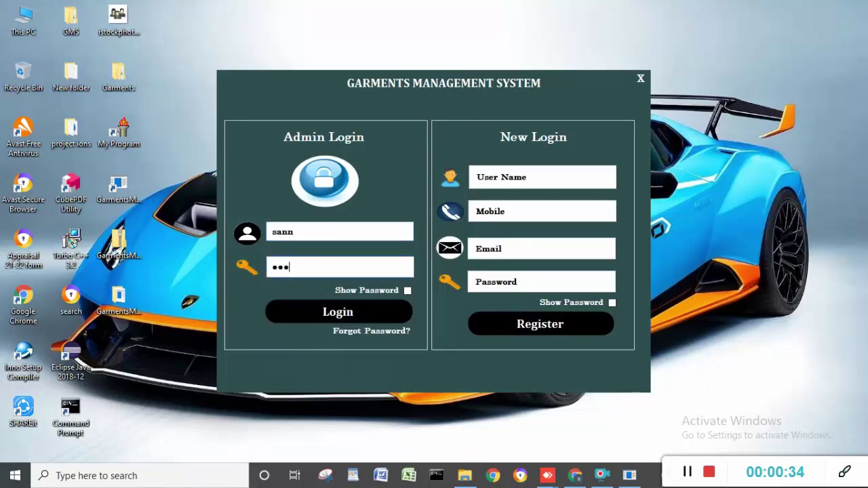
{"action": "left_click", "coordinate": [354, 309]}
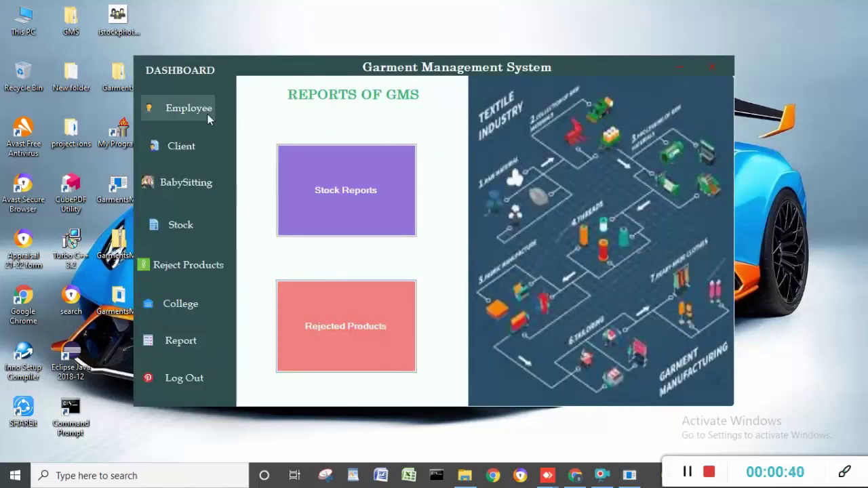
{"action": "left_click", "coordinate": [207, 114]}
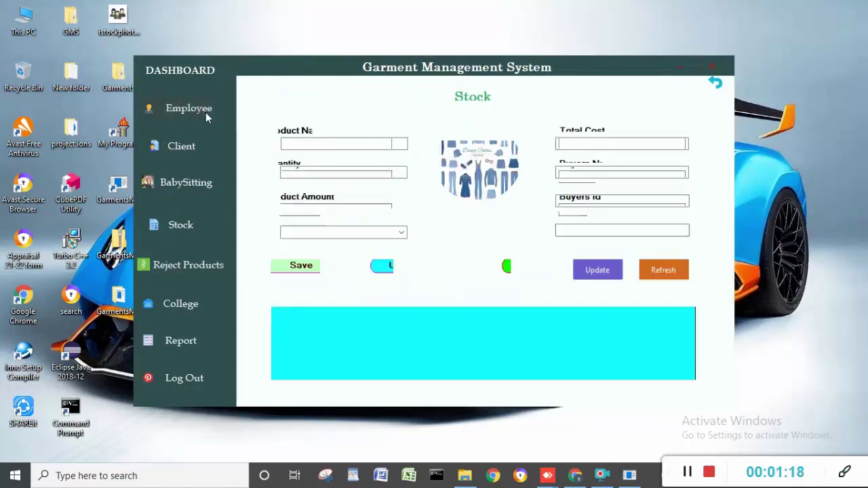
- Enter the new employee's name and email, with gender male and position Presentation Checker
{"action": "left_click", "coordinate": [206, 112]}
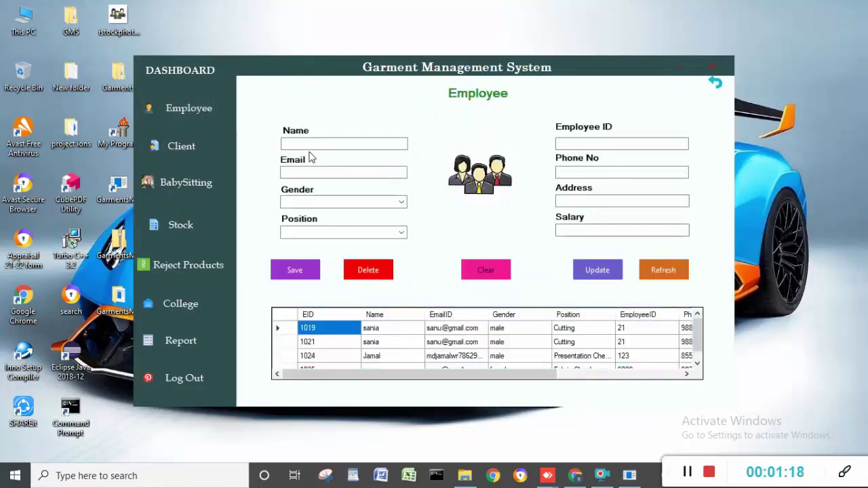
{"action": "left_click", "coordinate": [314, 143]}
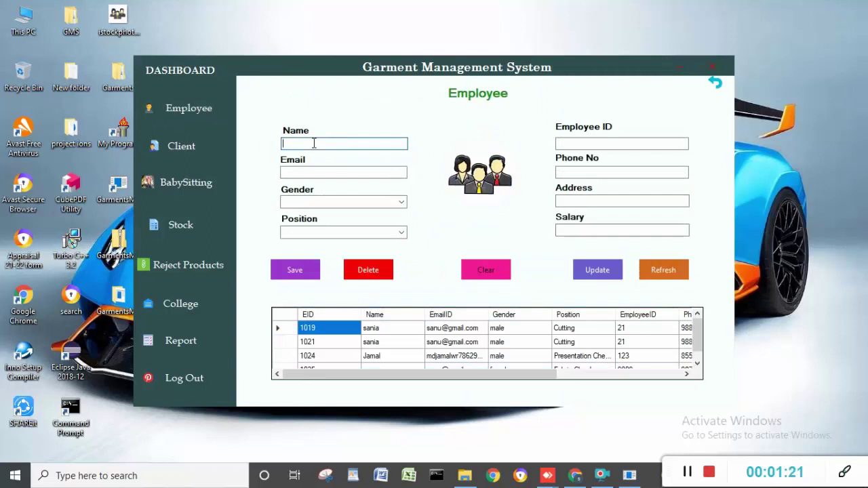
{"action": "type", "text": "khoja"}
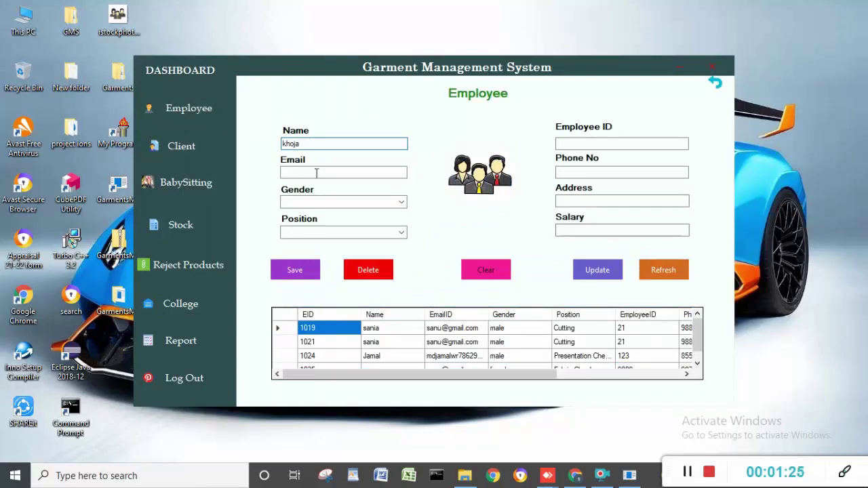
{"action": "left_click", "coordinate": [319, 170]}
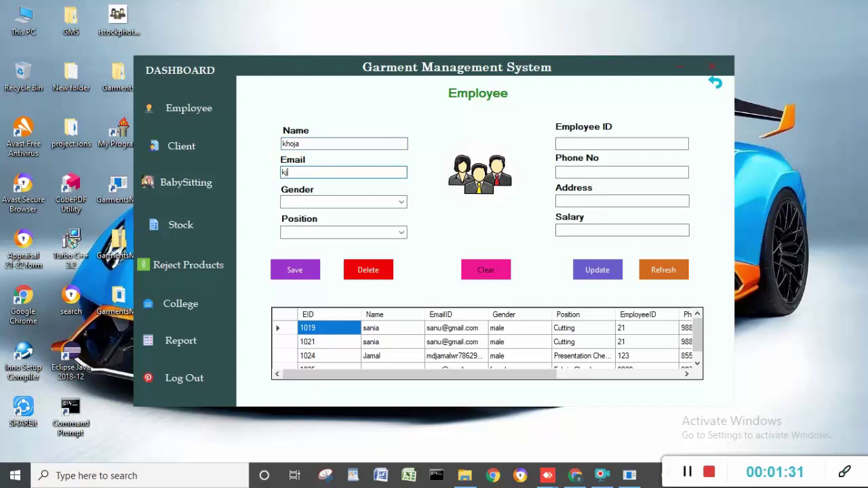
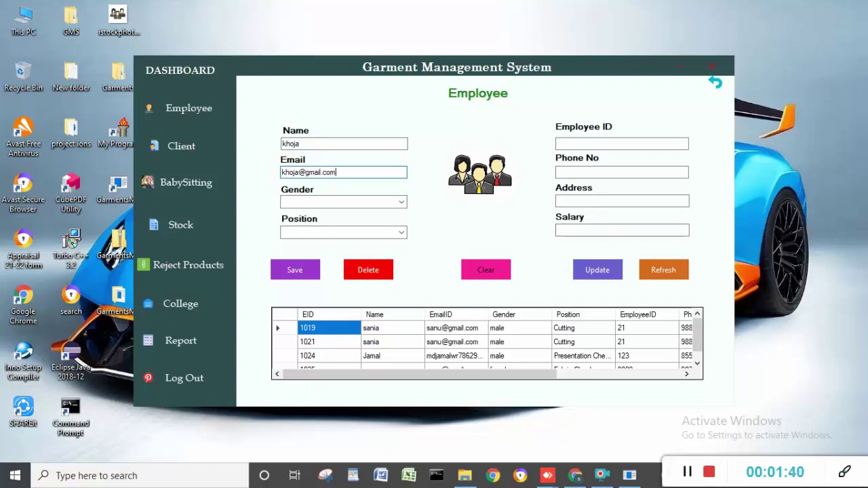
{"action": "left_click", "coordinate": [387, 200]}
{"action": "double_click", "coordinate": [400, 201]}
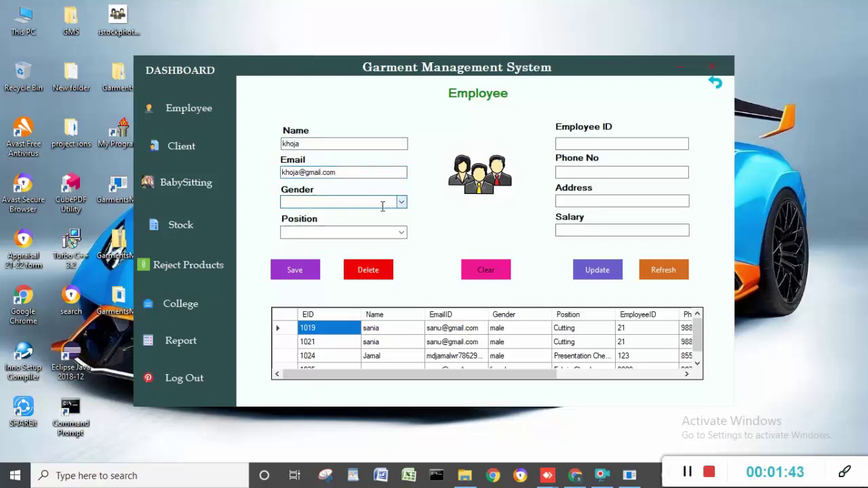
{"action": "left_click", "coordinate": [402, 202]}
{"action": "left_click", "coordinate": [392, 214]}
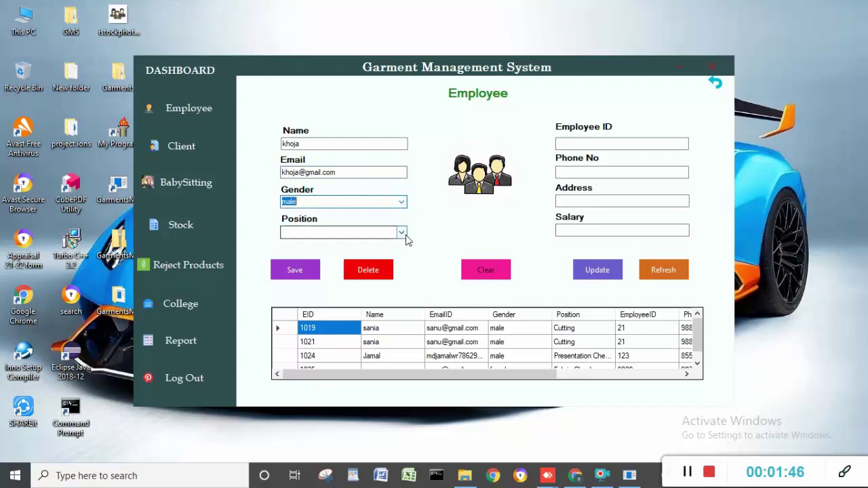
{"action": "left_click", "coordinate": [401, 232]}
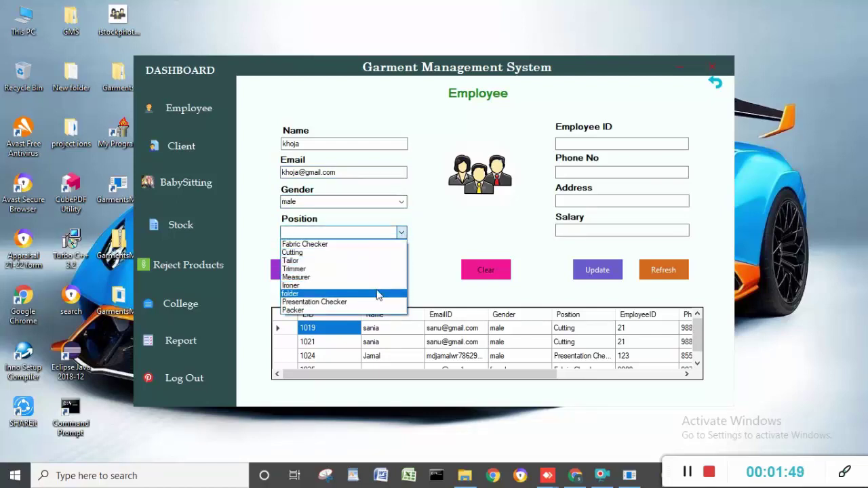
{"action": "left_click", "coordinate": [378, 302]}
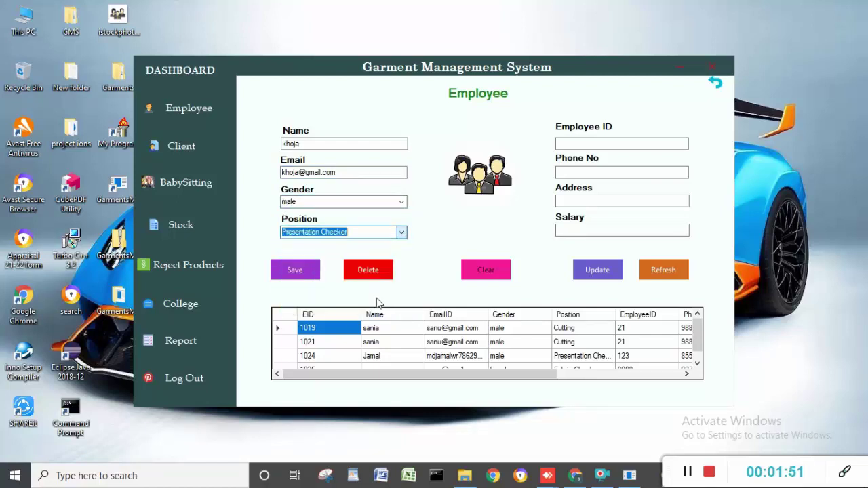
- Fill in employee ID 098, phone, address and salary 5600, then save the record
{"action": "left_click", "coordinate": [624, 146]}
{"action": "type", "text": "09"}
{"action": "type", "text": "8"}
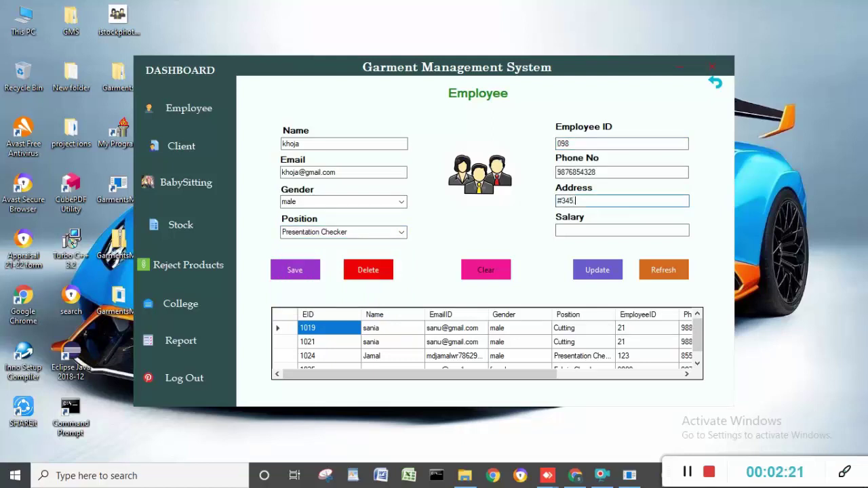
{"action": "type", "text": "lo"}
{"action": "type", "text": "ck.jaynagar"}
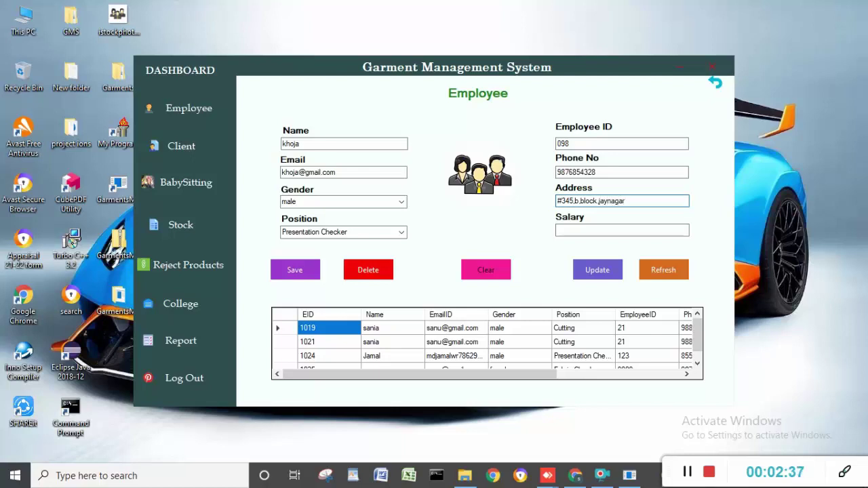
{"action": "left_click", "coordinate": [578, 232]}
{"action": "type", "text": "5600"}
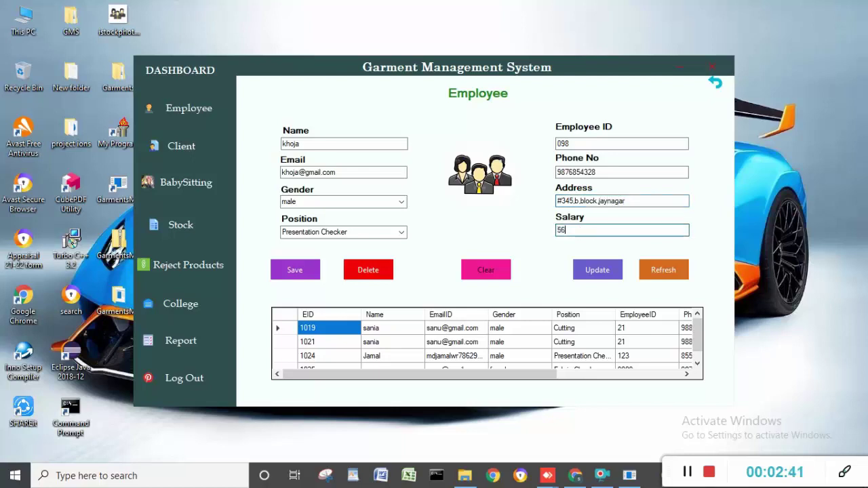
{"action": "left_click", "coordinate": [301, 273]}
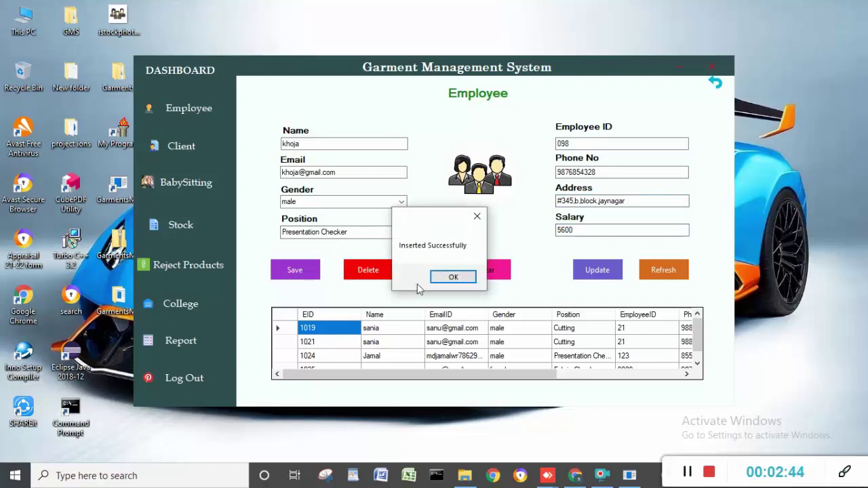
{"action": "left_click", "coordinate": [450, 278]}
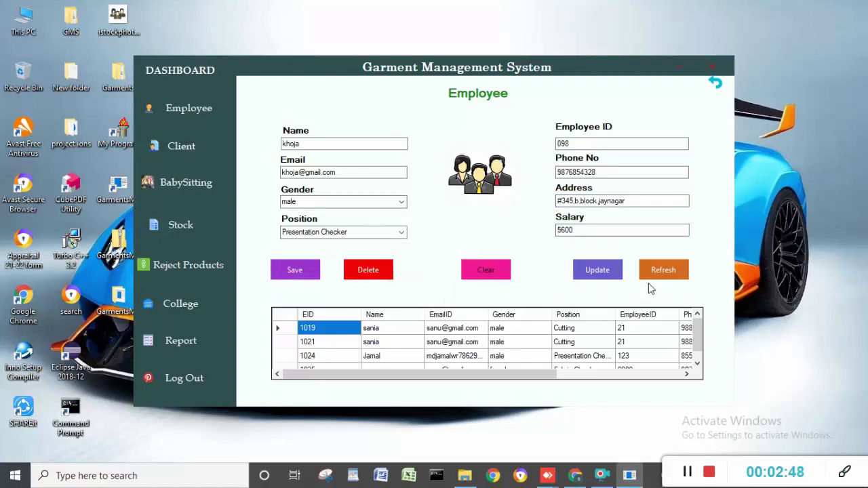
- Select the new employee's row and clear its Employee ID field
{"action": "scroll", "coordinate": [698, 346], "scroll_direction": "down", "scroll_amount": 2}
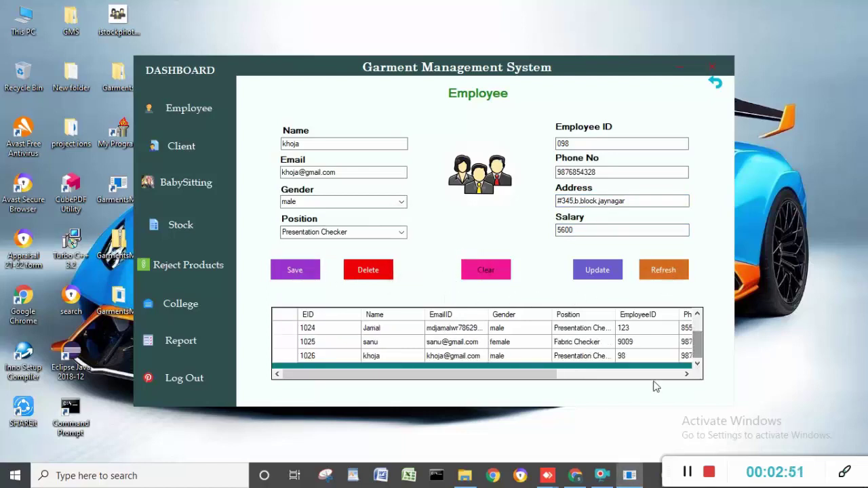
{"action": "left_click_drag", "start_coordinate": [543, 374], "coordinate": [678, 384]}
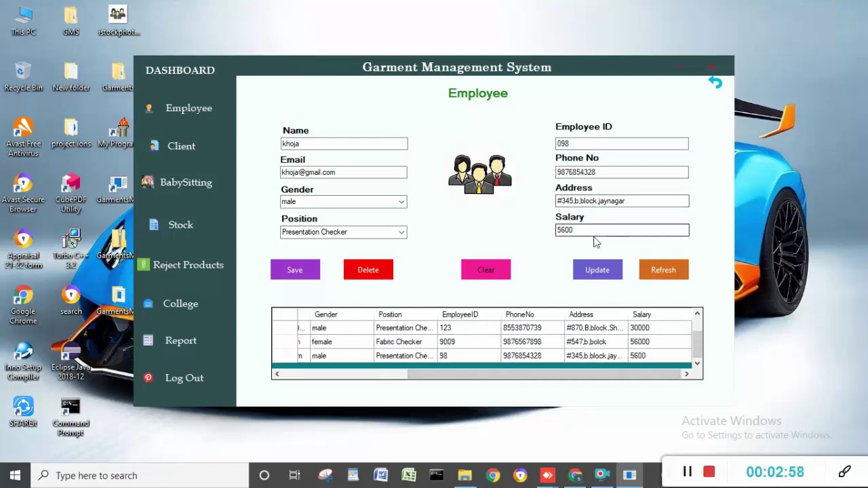
{"action": "left_click", "coordinate": [593, 143]}
{"action": "left_click", "coordinate": [476, 356]}
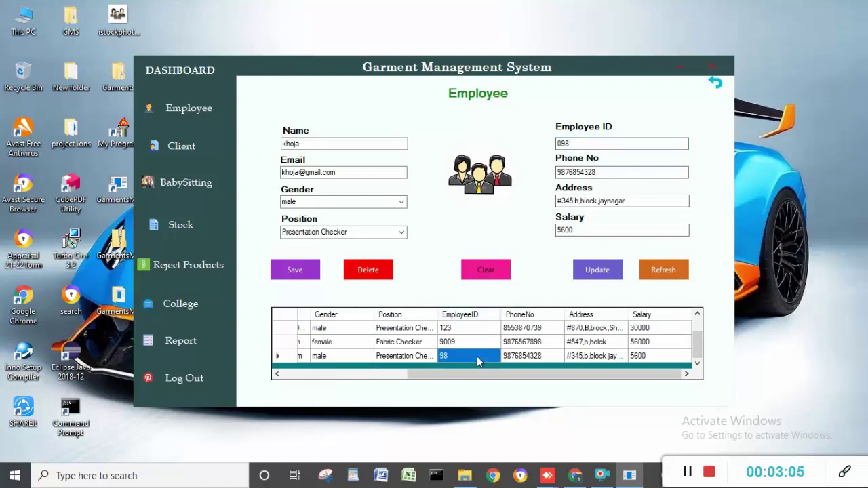
{"action": "left_click", "coordinate": [590, 140]}
{"action": "key", "text": "BackSpace"}
{"action": "key", "text": "BackSpace"}
{"action": "key", "text": "BackSpace"}
{"action": "left_click", "coordinate": [593, 277]}
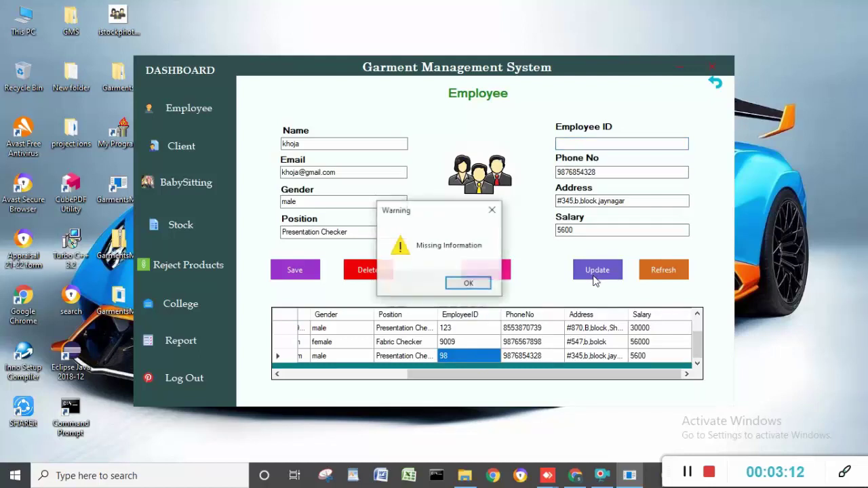
{"action": "left_click", "coordinate": [468, 283]}
- Enter employee ID 097 and update the record
{"action": "left_click", "coordinate": [606, 141]}
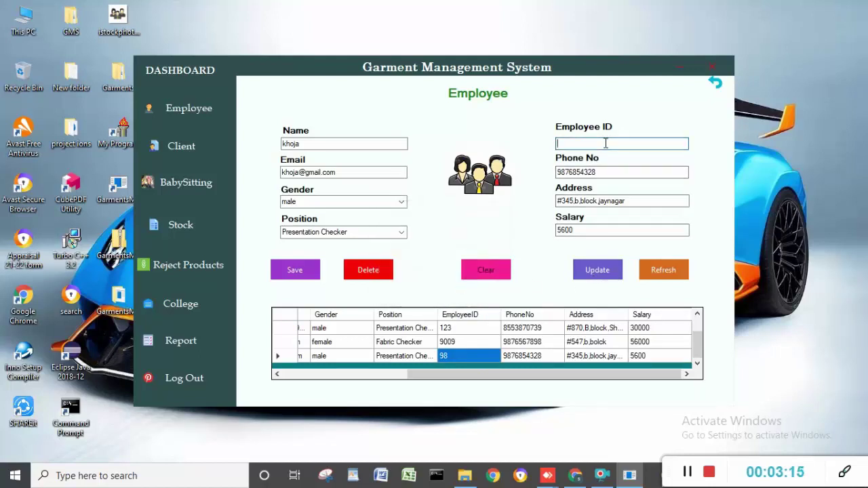
{"action": "type", "text": "097"}
{"action": "left_click", "coordinate": [599, 272]}
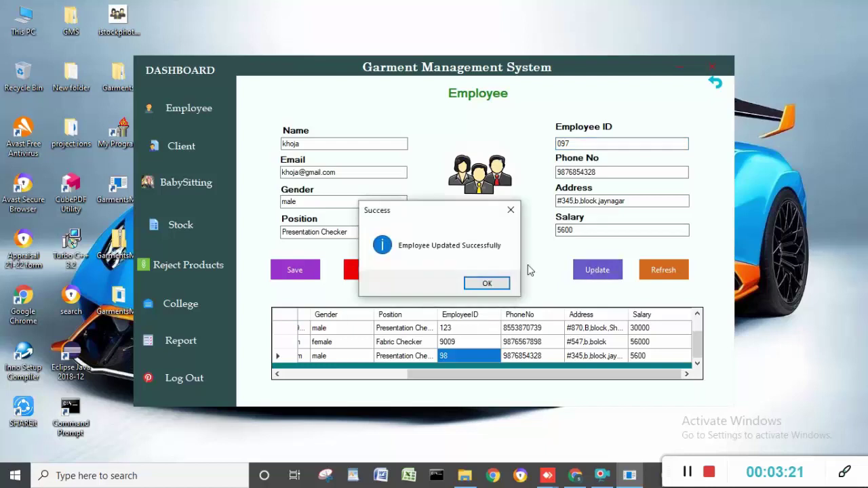
{"action": "left_click", "coordinate": [487, 283]}
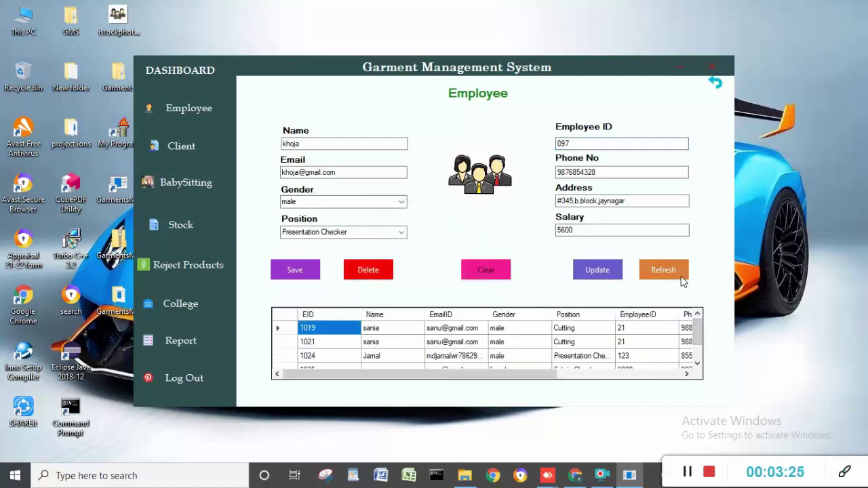
{"action": "scroll", "coordinate": [699, 358], "scroll_direction": "down", "scroll_amount": 2}
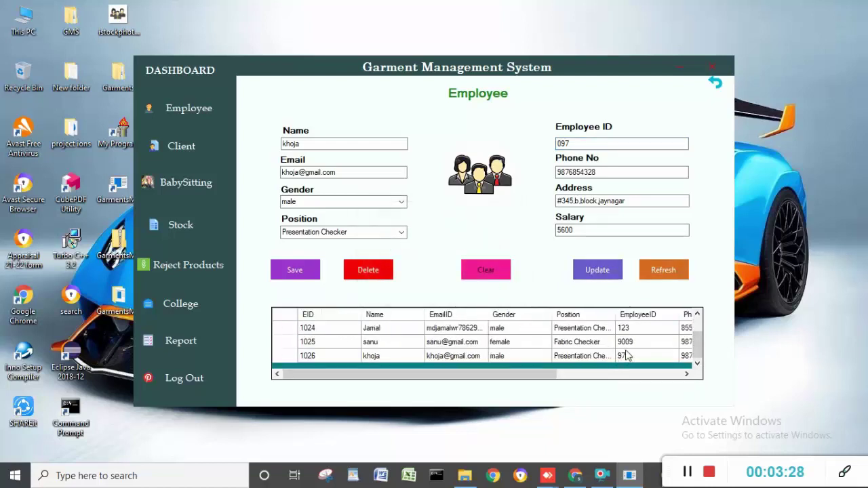
- Clear the employee form; a delete without an ID is rejected
{"action": "left_click", "coordinate": [486, 270]}
{"action": "left_click_drag", "start_coordinate": [421, 374], "coordinate": [587, 372]}
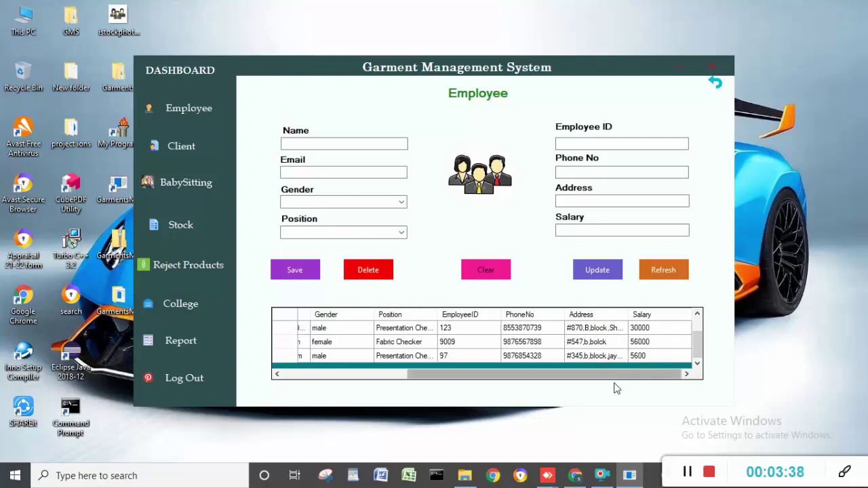
{"action": "left_click_drag", "start_coordinate": [615, 373], "coordinate": [556, 381]}
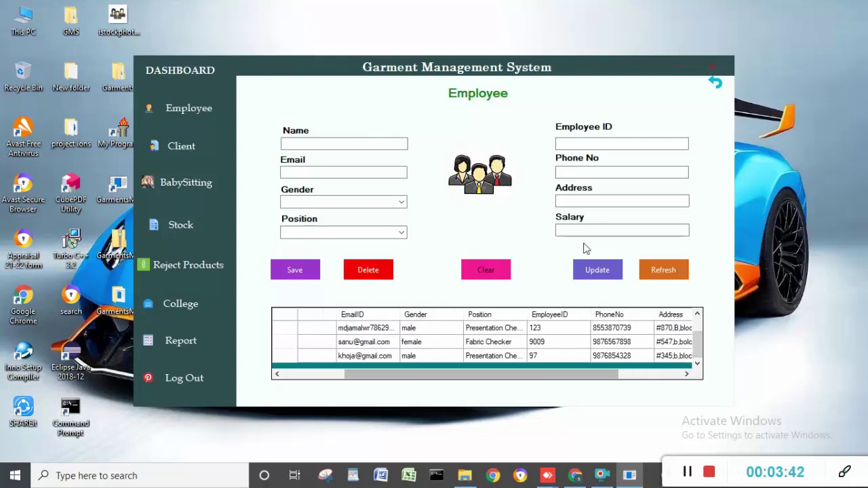
{"action": "left_click", "coordinate": [392, 270]}
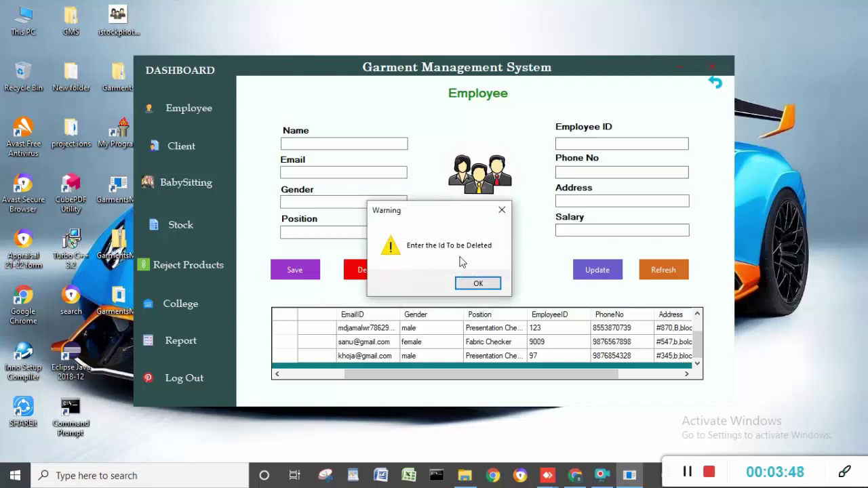
{"action": "left_click", "coordinate": [478, 284]}
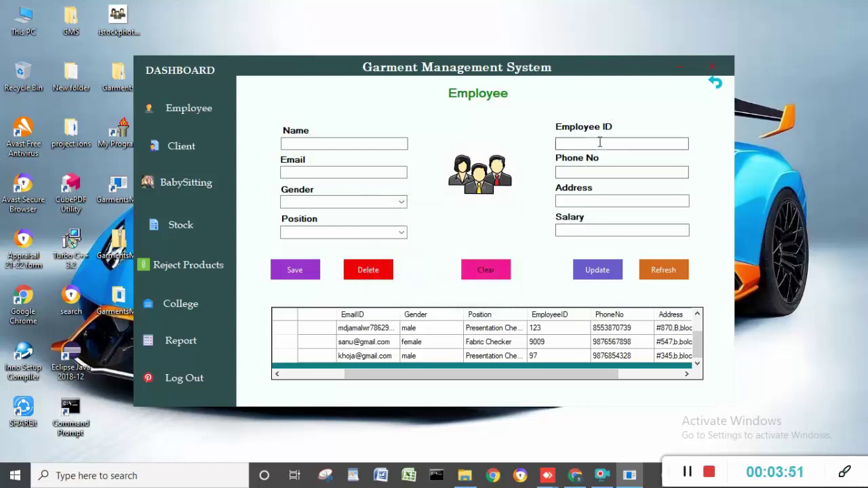
- Delete the employee with ID 123, then go to the Client form
{"action": "left_click", "coordinate": [599, 142]}
{"action": "type", "text": "123"}
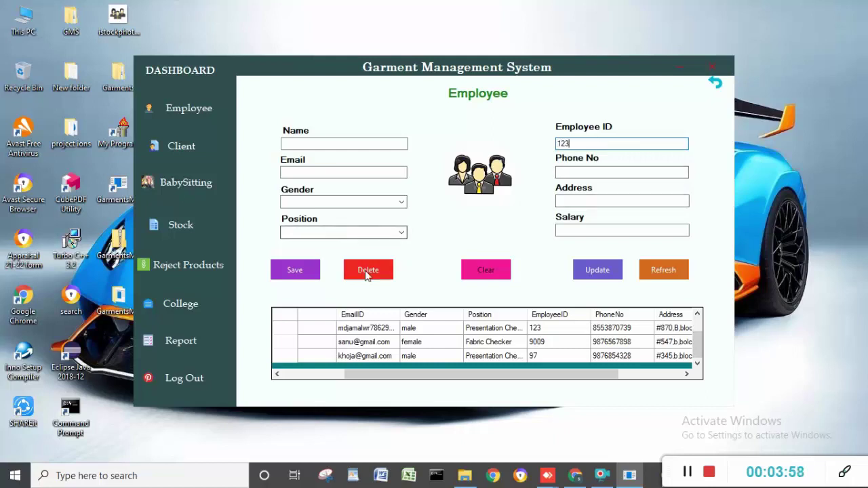
{"action": "left_click", "coordinate": [368, 275]}
{"action": "left_click", "coordinate": [480, 284]}
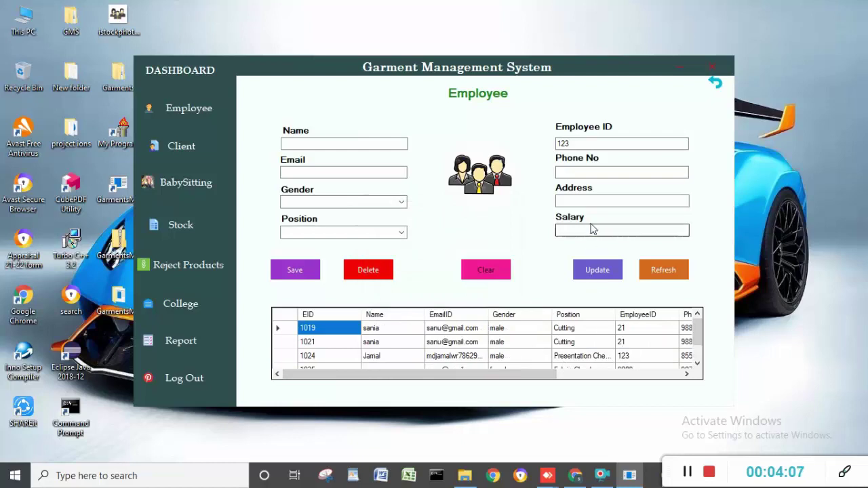
{"action": "left_click", "coordinate": [584, 144]}
{"action": "key", "text": "BackSpace"}
{"action": "key", "text": "BackSpace"}
{"action": "key", "text": "BackSpace"}
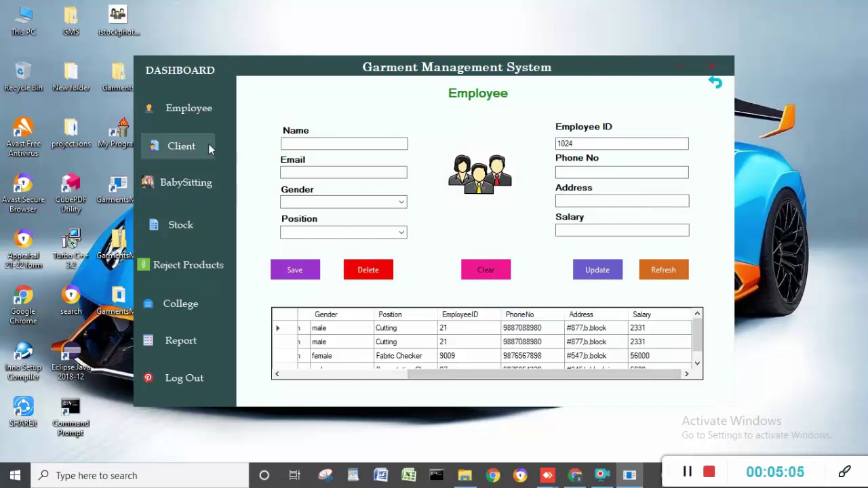
{"action": "left_click", "coordinate": [208, 145]}
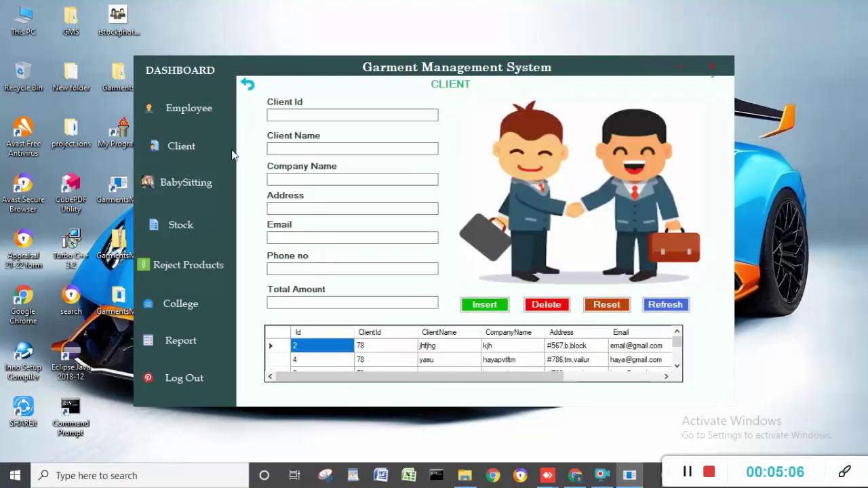
- Enter client ID 09, the client's name, company saniyacompany and the address
{"action": "left_click", "coordinate": [325, 115]}
{"action": "type", "text": "09"}
{"action": "left_click", "coordinate": [322, 150]}
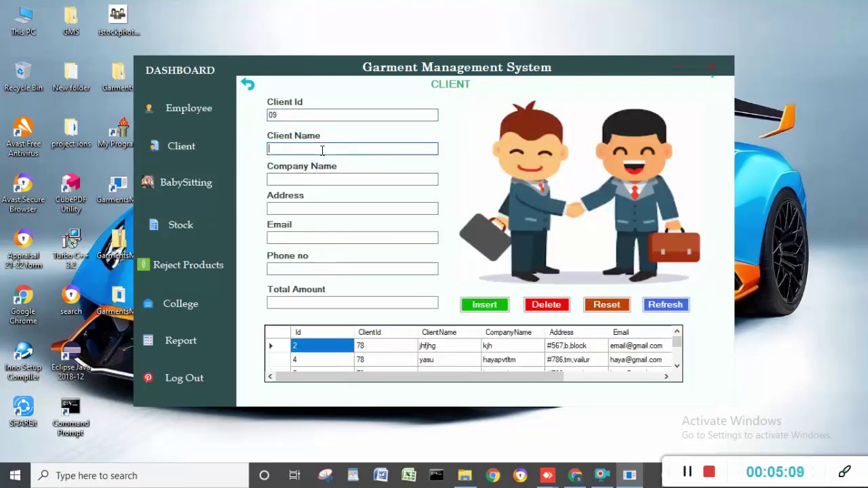
{"action": "type", "text": "nisar"}
{"action": "key", "text": "BackSpace"}
{"action": "key", "text": "BackSpace"}
{"action": "key", "text": "BackSpace"}
{"action": "key", "text": "BackSpace"}
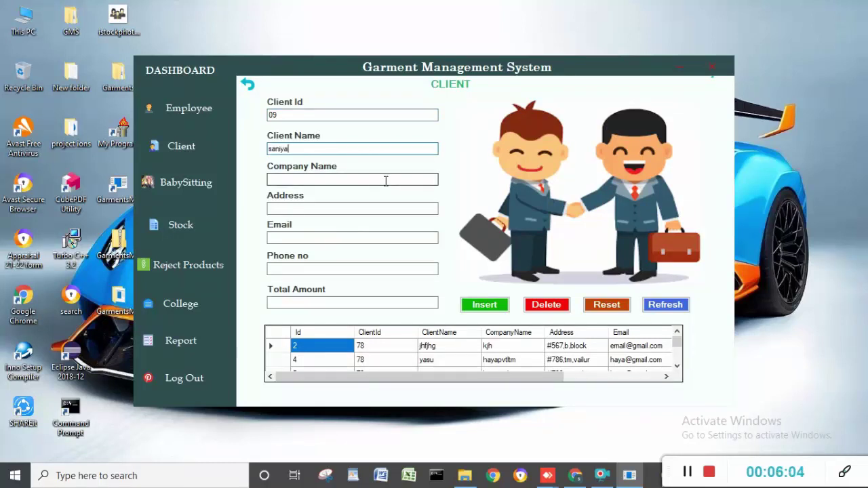
{"action": "left_click", "coordinate": [385, 179]}
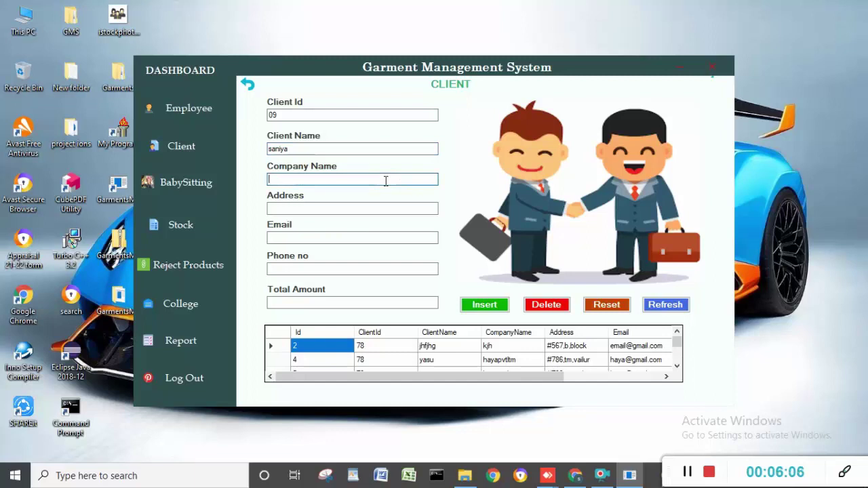
{"action": "type", "text": "saniya"}
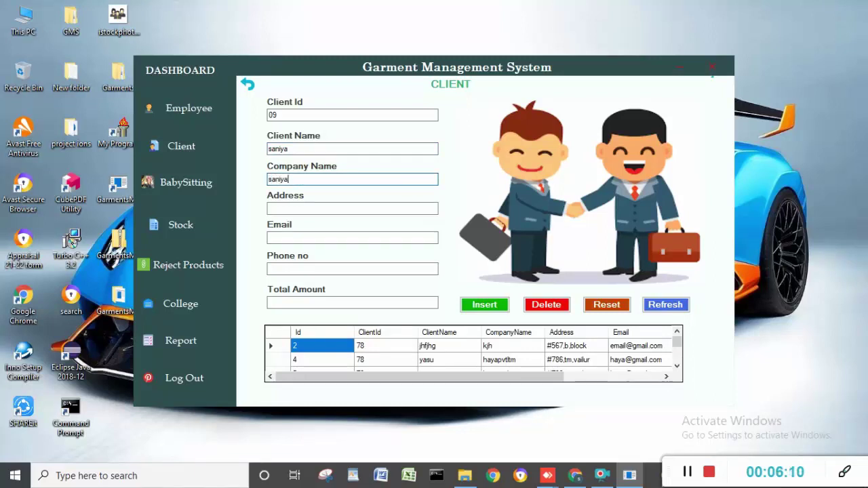
{"action": "type", "text": "company"}
{"action": "left_click", "coordinate": [368, 208]}
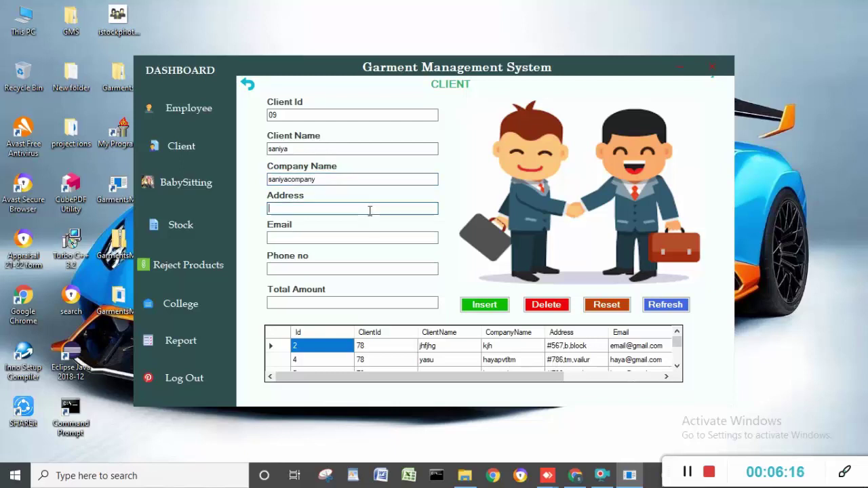
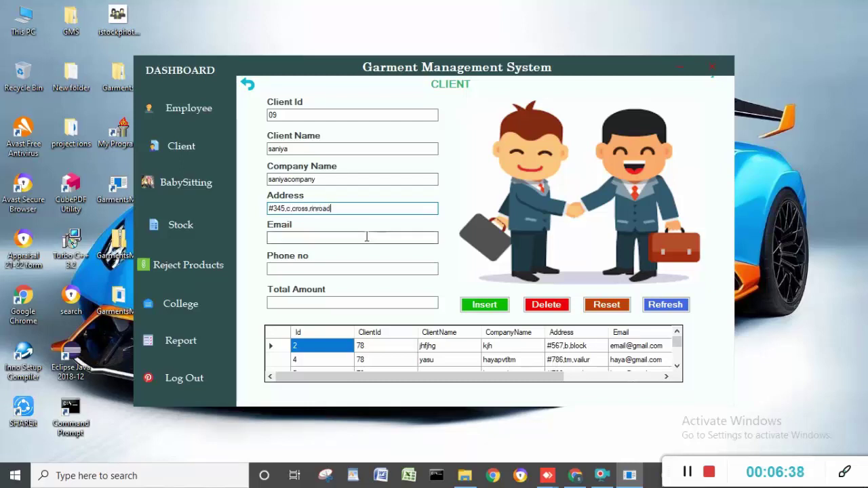
- Enter the client's email and a valid phone number, plus total amount 45600
{"action": "left_click", "coordinate": [368, 237]}
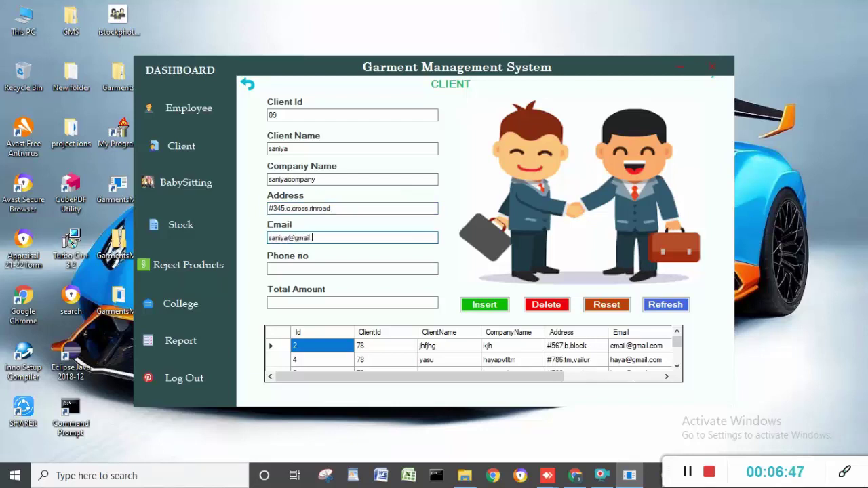
{"action": "left_click", "coordinate": [362, 269]}
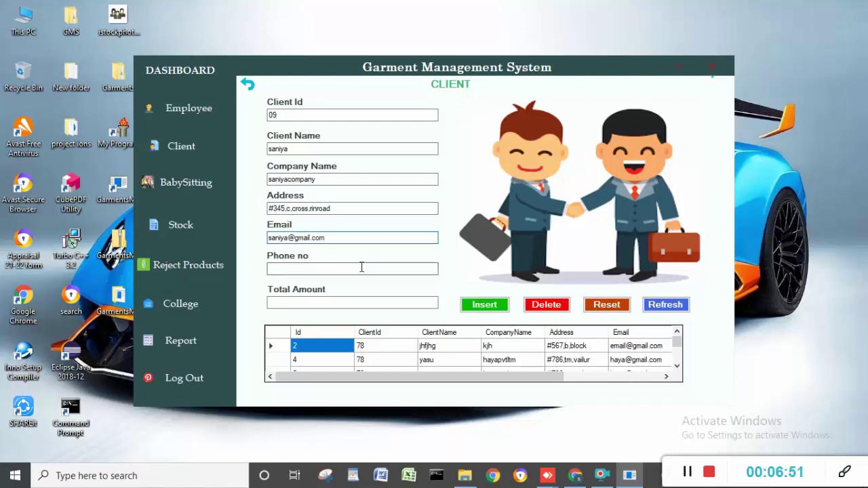
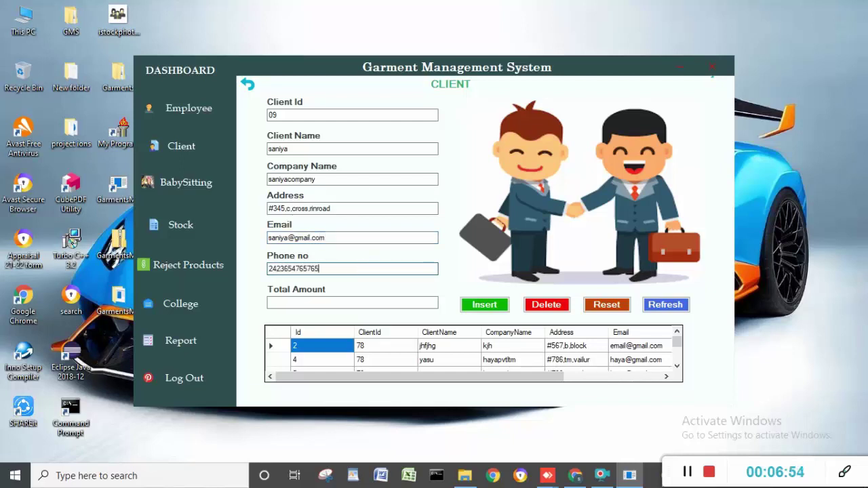
{"action": "left_click", "coordinate": [350, 305]}
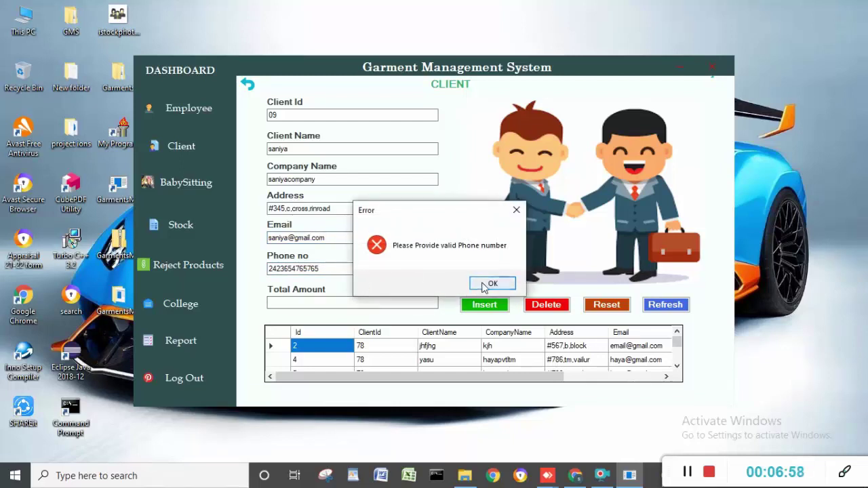
{"action": "left_click", "coordinate": [489, 284]}
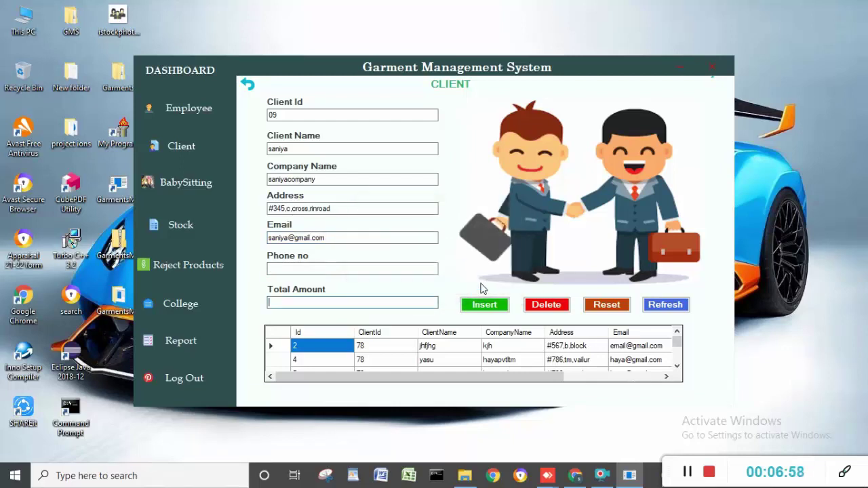
{"action": "left_click", "coordinate": [381, 269]}
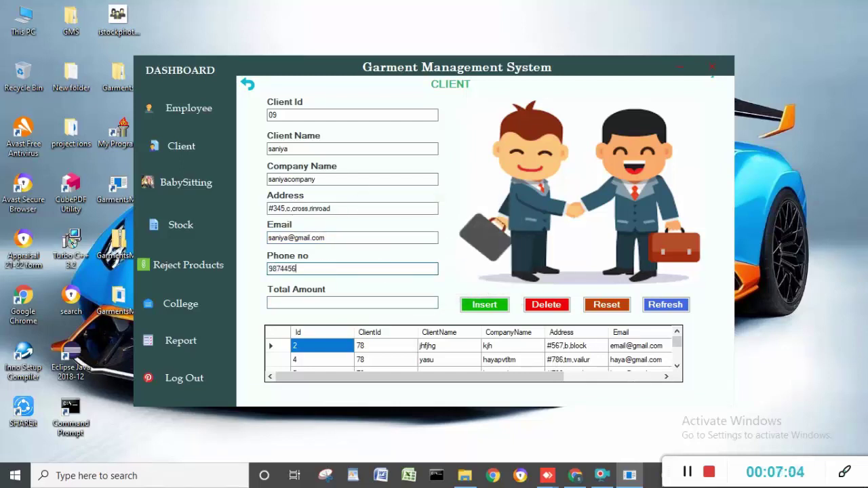
{"action": "left_click", "coordinate": [372, 303]}
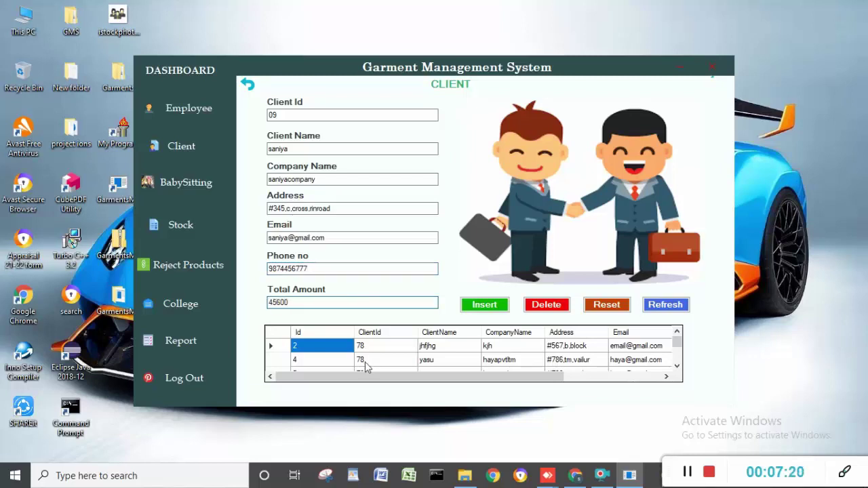
- Insert the client, refresh the list and reset the form; a delete without an ID is rejected
{"action": "left_click", "coordinate": [482, 302]}
{"action": "left_click", "coordinate": [475, 284]}
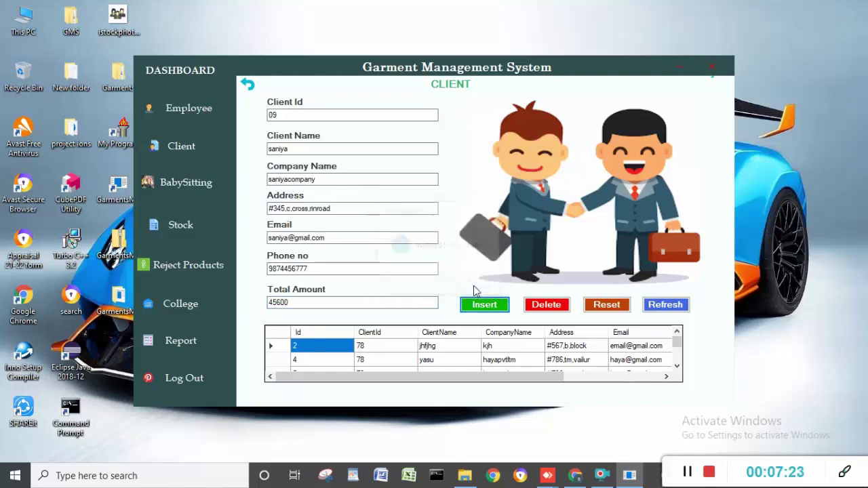
{"action": "left_click", "coordinate": [667, 306]}
{"action": "scroll", "coordinate": [676, 360], "scroll_direction": "down", "scroll_amount": 3}
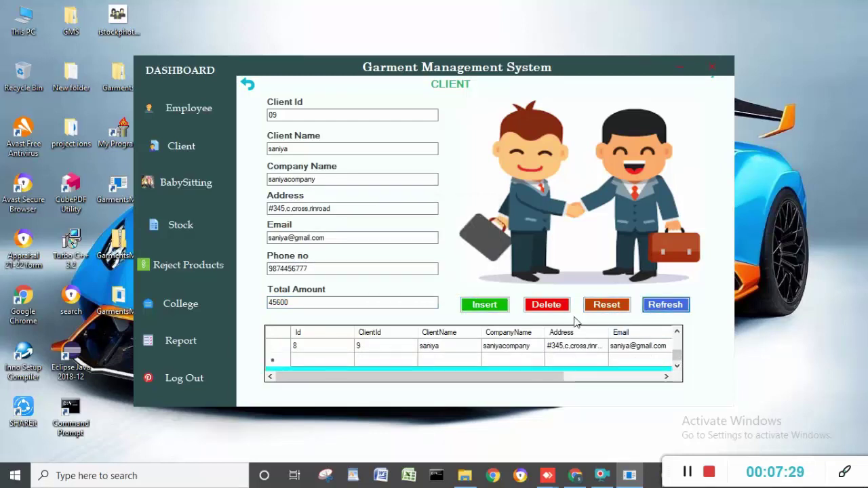
{"action": "left_click", "coordinate": [595, 307]}
{"action": "left_click", "coordinate": [530, 309]}
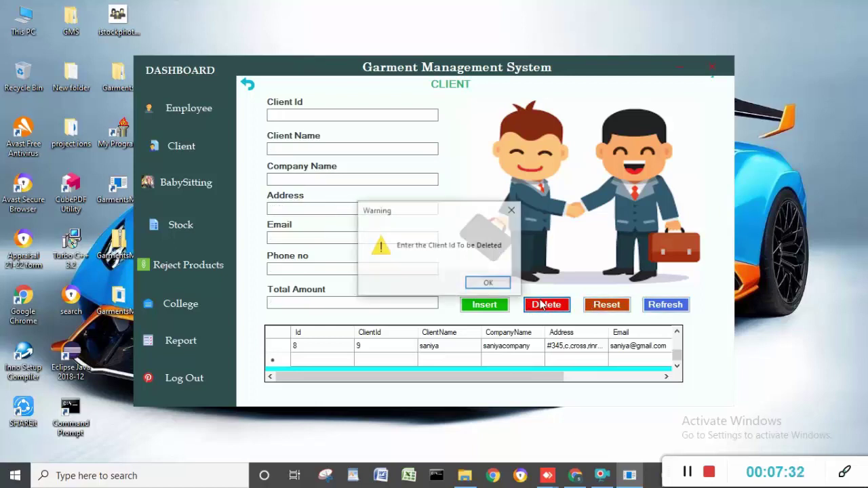
{"action": "left_click", "coordinate": [495, 282]}
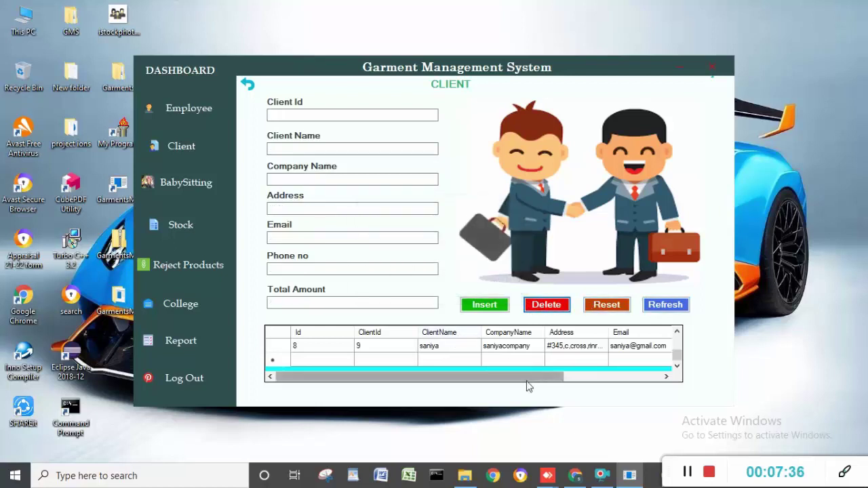
{"action": "left_click_drag", "start_coordinate": [527, 377], "coordinate": [493, 380]}
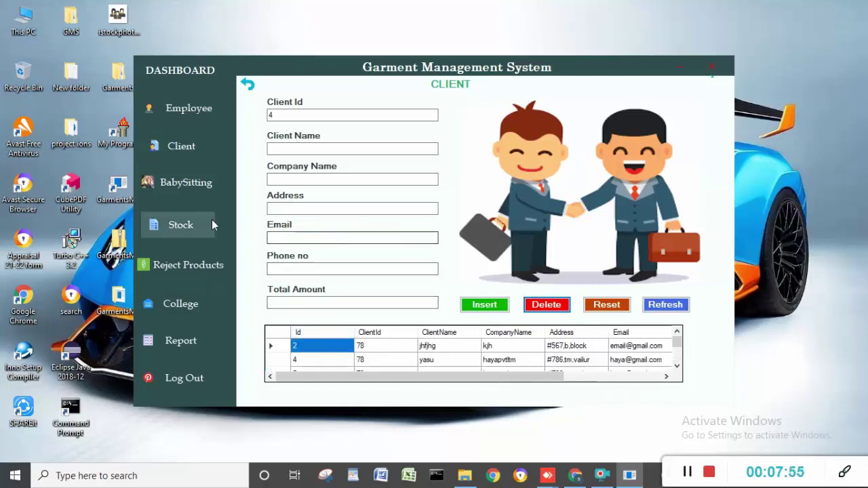
- In the BabySitting form, fill in the babysitter, parent and baby names
{"action": "left_click", "coordinate": [200, 184]}
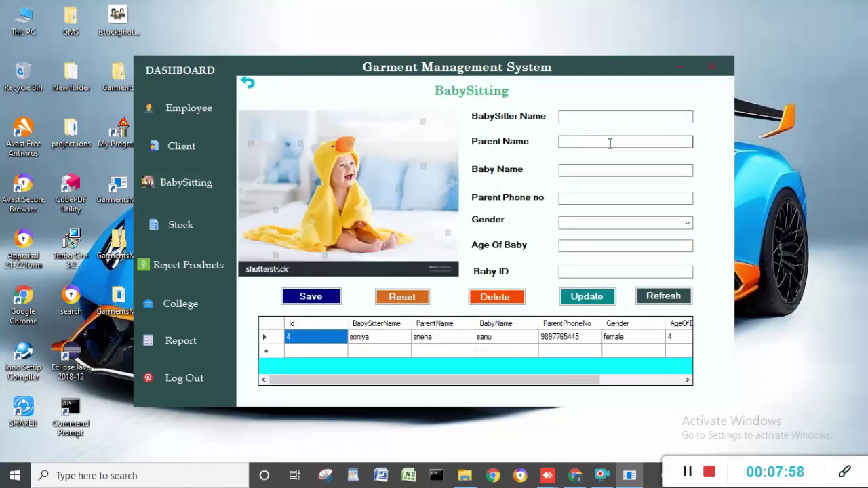
{"action": "left_click", "coordinate": [621, 118]}
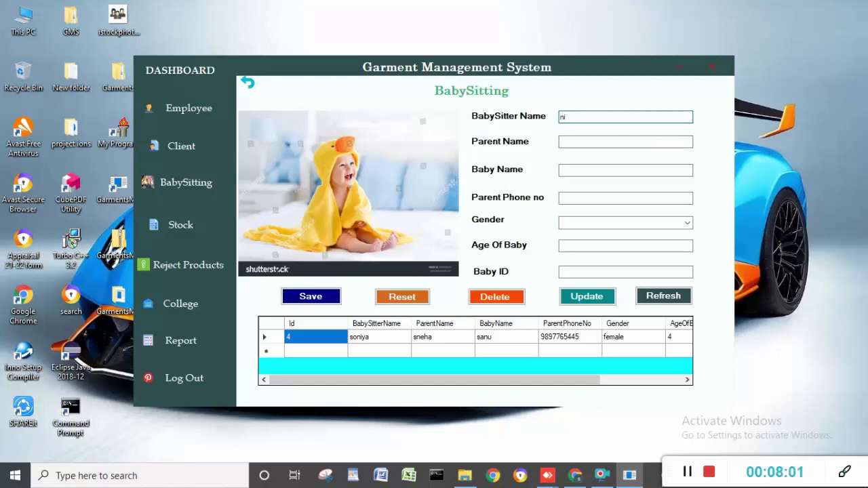
{"action": "left_click", "coordinate": [618, 141]}
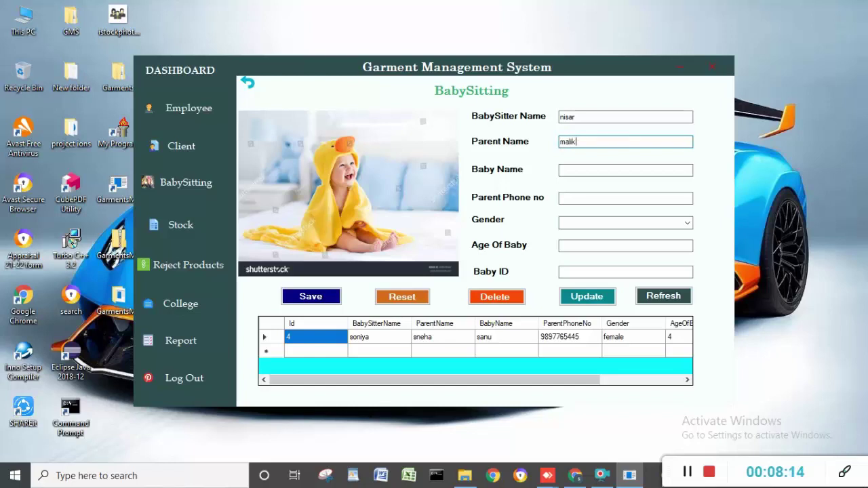
{"action": "left_click", "coordinate": [610, 171]}
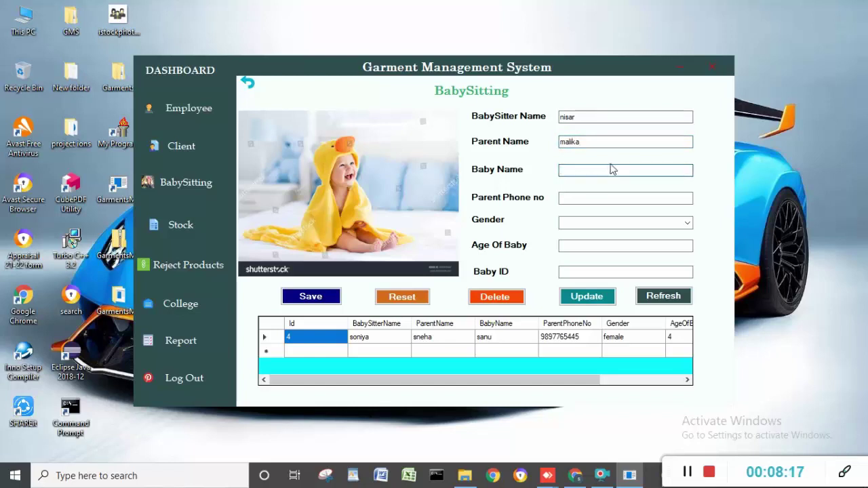
{"action": "left_click", "coordinate": [611, 116]}
{"action": "key", "text": "BackSpace"}
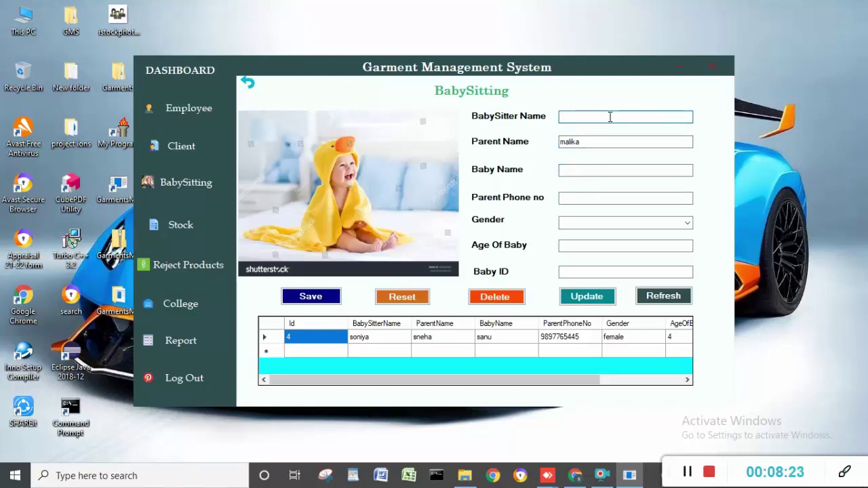
{"action": "type", "text": "timm"}
{"action": "key", "text": "BackSpace"}
{"action": "left_click", "coordinate": [600, 169]}
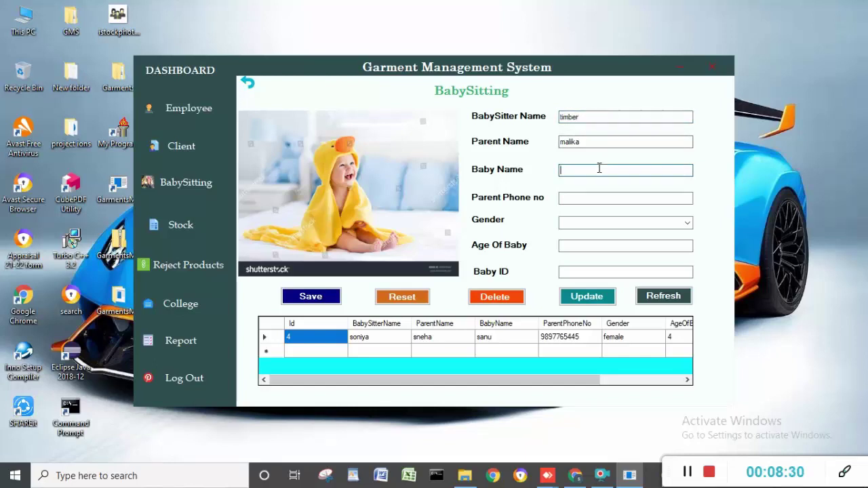
{"action": "type", "text": "nisar"}
- Enter the parent's phone, gender male, age 2 and Baby ID 098, then save and refresh
{"action": "left_click", "coordinate": [592, 198]}
{"action": "left_click", "coordinate": [591, 198]}
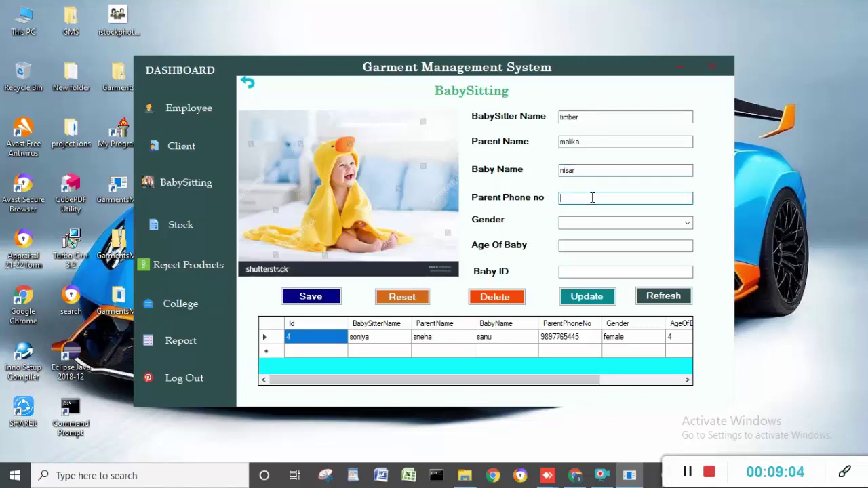
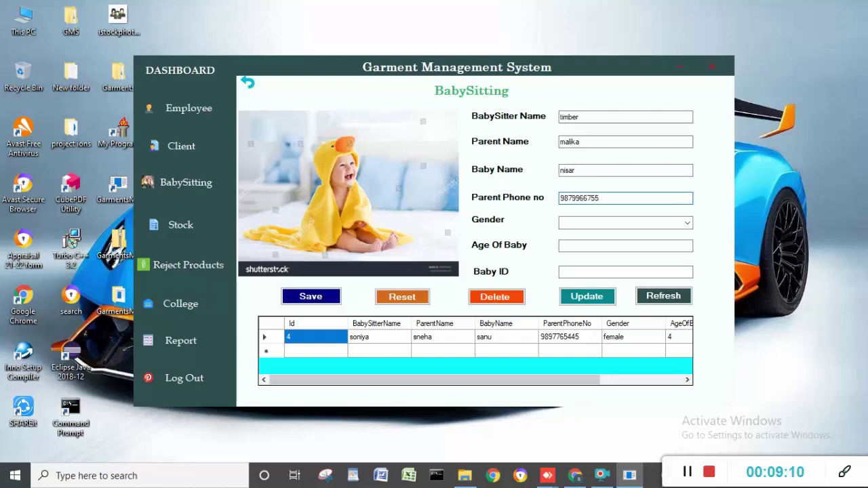
{"action": "left_click", "coordinate": [686, 223]}
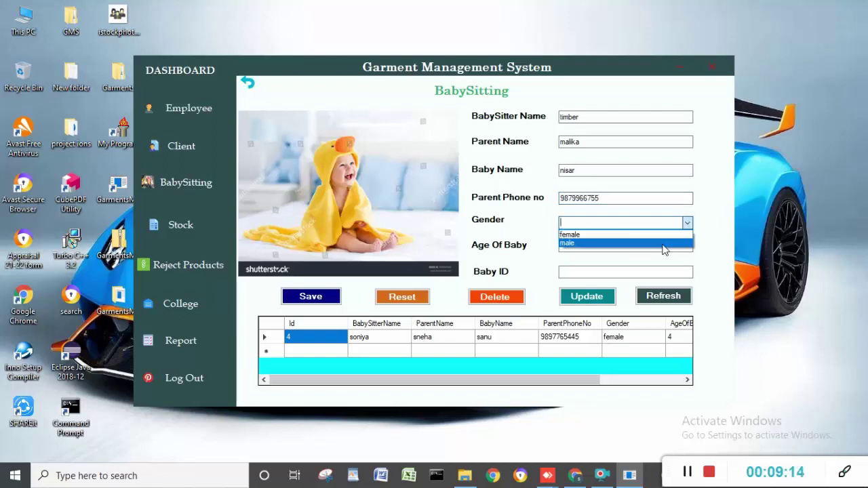
{"action": "left_click", "coordinate": [665, 243]}
{"action": "left_click", "coordinate": [641, 247]}
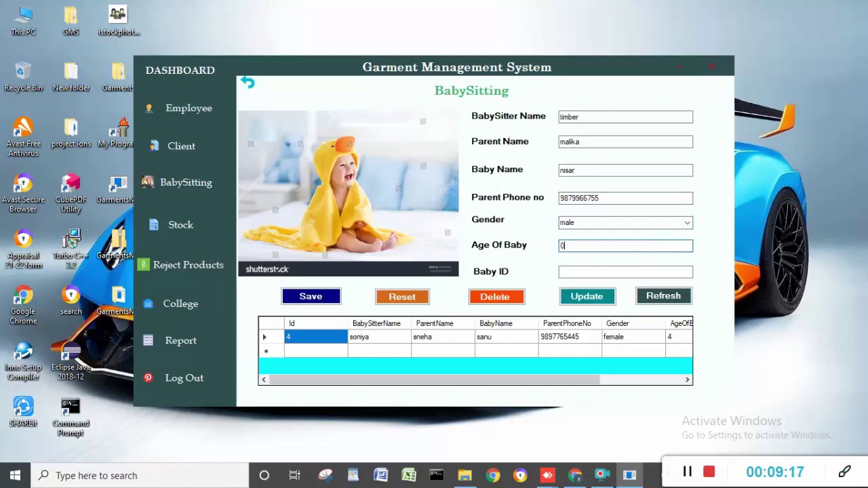
{"action": "type", "text": "2"}
{"action": "left_click", "coordinate": [616, 273]}
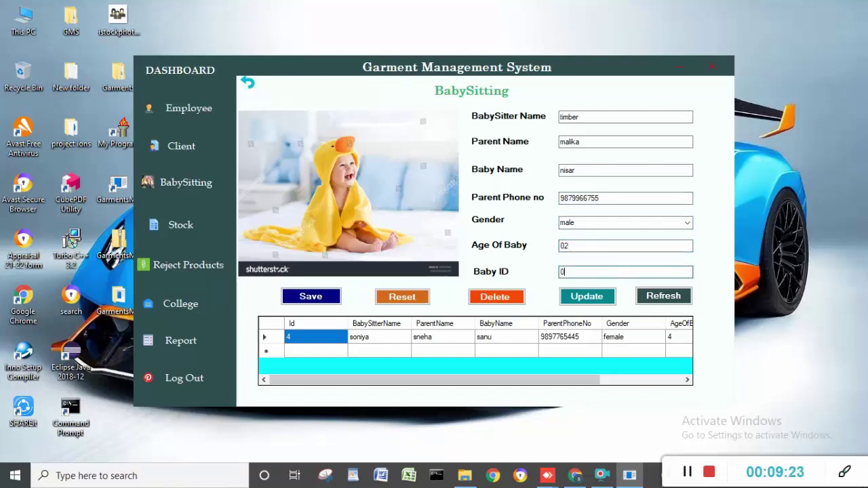
{"action": "type", "text": "098"}
{"action": "left_click", "coordinate": [311, 296]}
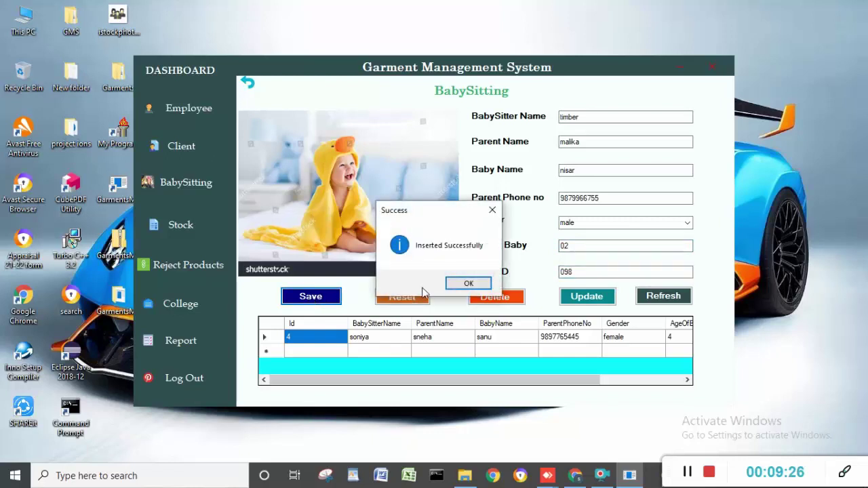
{"action": "left_click", "coordinate": [466, 284]}
{"action": "left_click", "coordinate": [651, 299]}
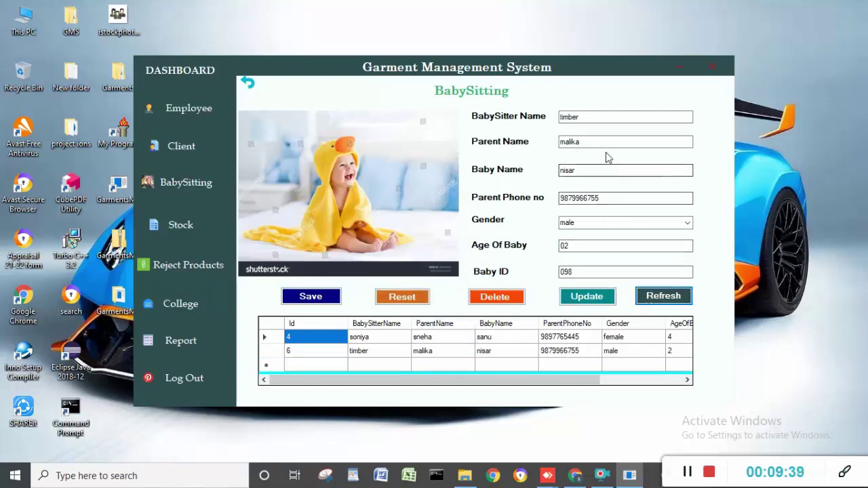
- Change the sitter name on record 6, fixing an invalid-name error, and update it
{"action": "left_click", "coordinate": [571, 303]}
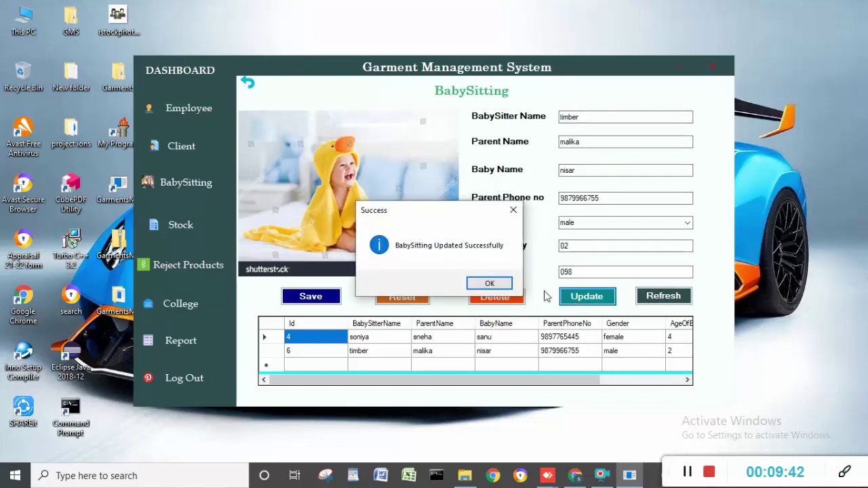
{"action": "left_click", "coordinate": [489, 282]}
{"action": "left_click", "coordinate": [583, 118]}
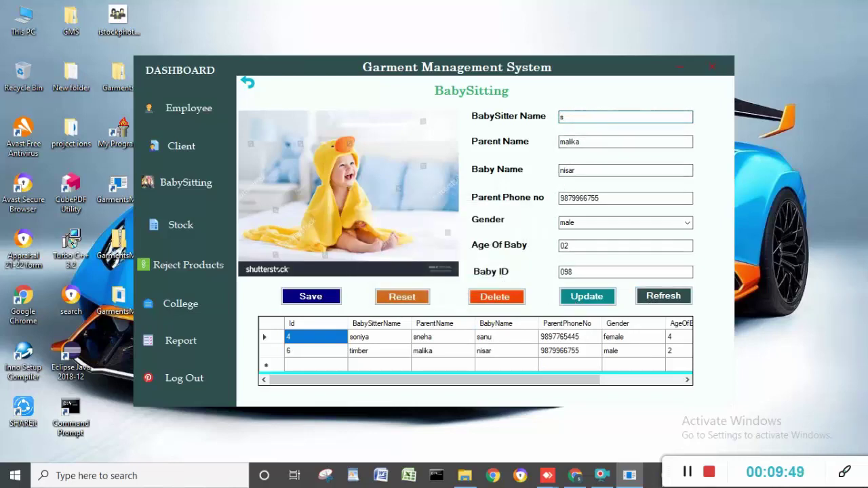
{"action": "type", "text": "sitb"}
{"action": "left_click", "coordinate": [587, 296]}
{"action": "left_click", "coordinate": [494, 284]}
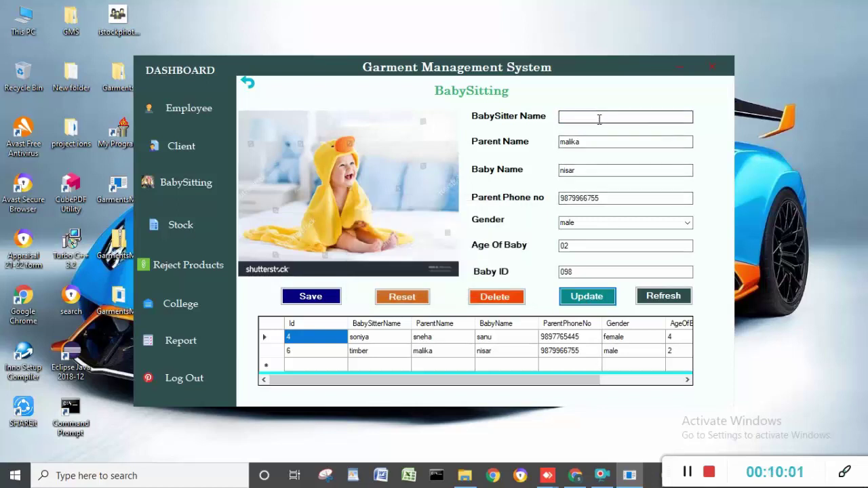
{"action": "type", "text": "su"}
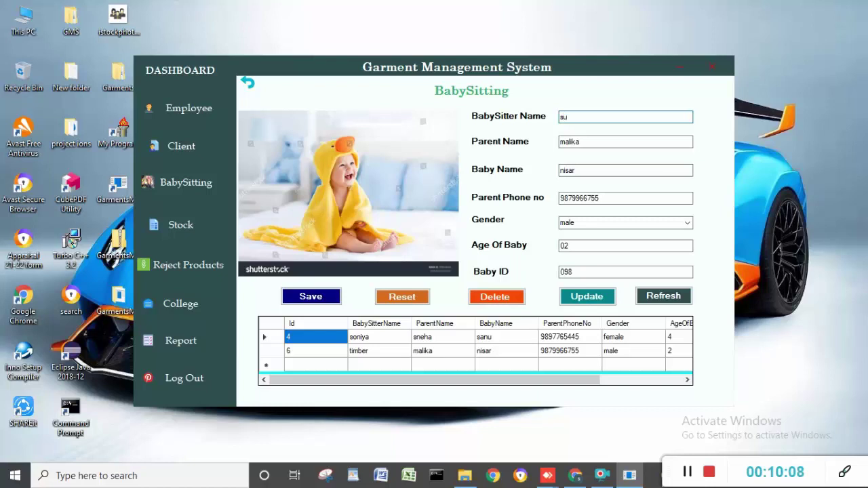
{"action": "type", "text": "ma"}
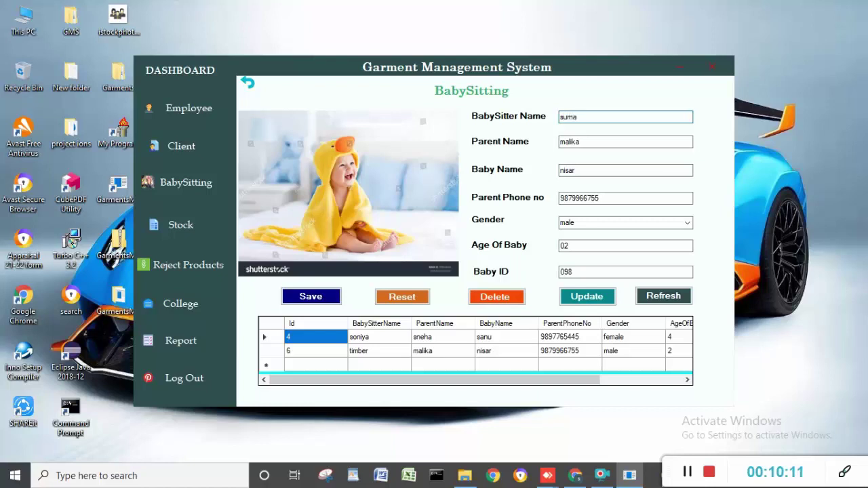
{"action": "left_click", "coordinate": [587, 296]}
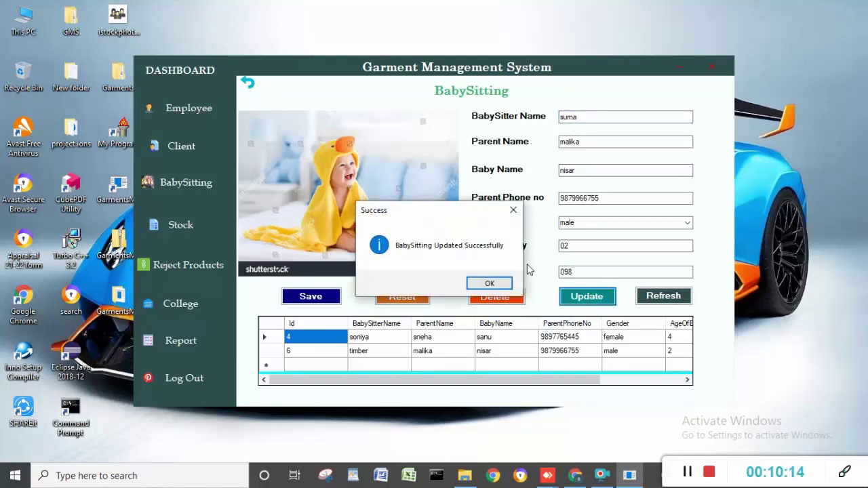
{"action": "left_click", "coordinate": [500, 285]}
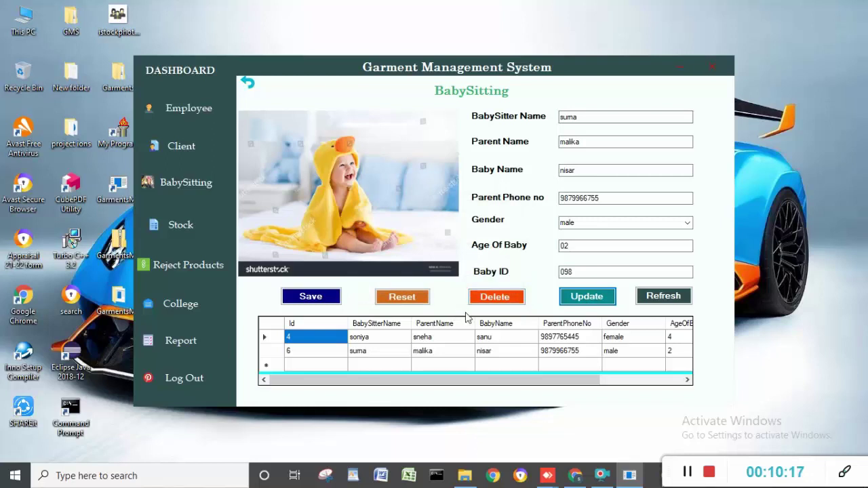
- Reset the form; delete attempts fail, then go to the College uniform form
{"action": "left_click", "coordinate": [416, 303]}
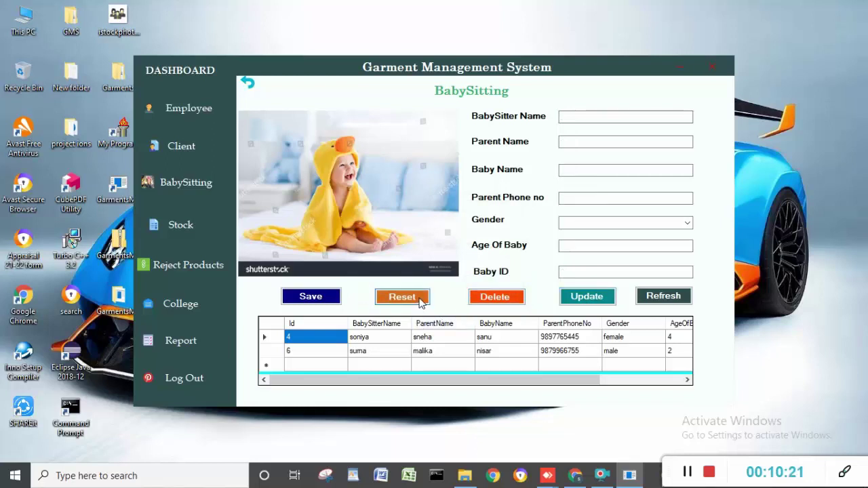
{"action": "left_click", "coordinate": [507, 301]}
{"action": "left_click", "coordinate": [486, 281]}
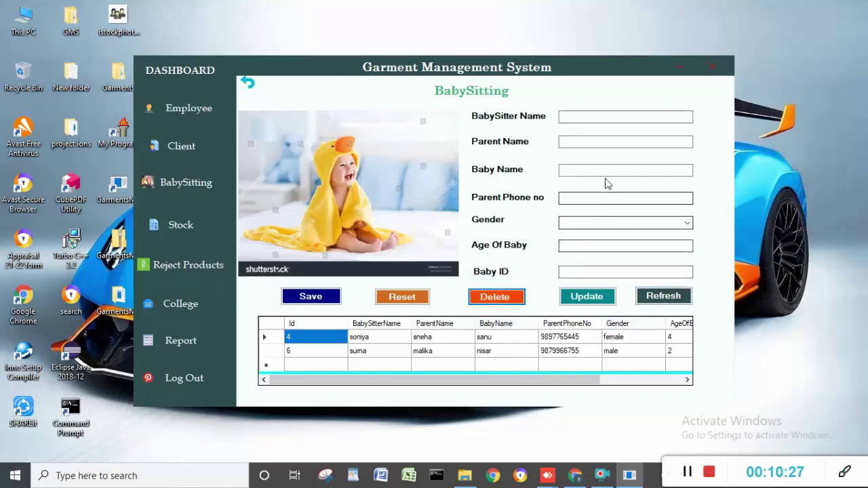
{"action": "left_click", "coordinate": [608, 116]}
{"action": "type", "text": "4"}
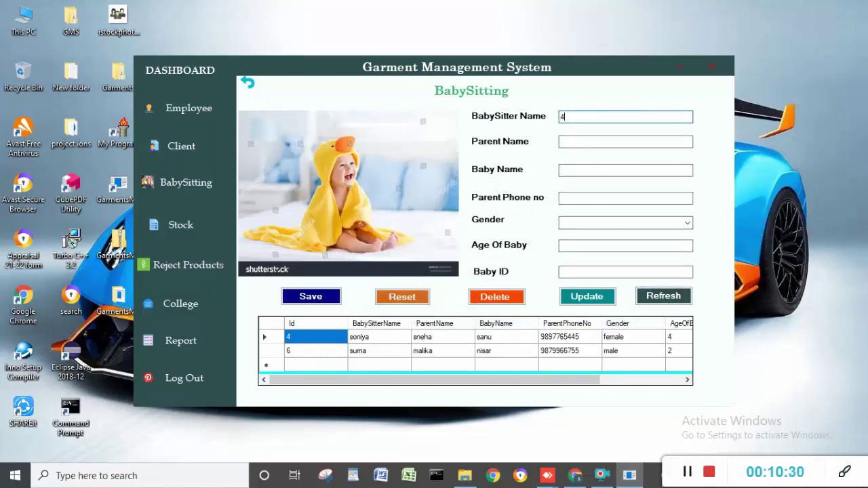
{"action": "left_click", "coordinate": [512, 300]}
{"action": "left_click", "coordinate": [507, 284]}
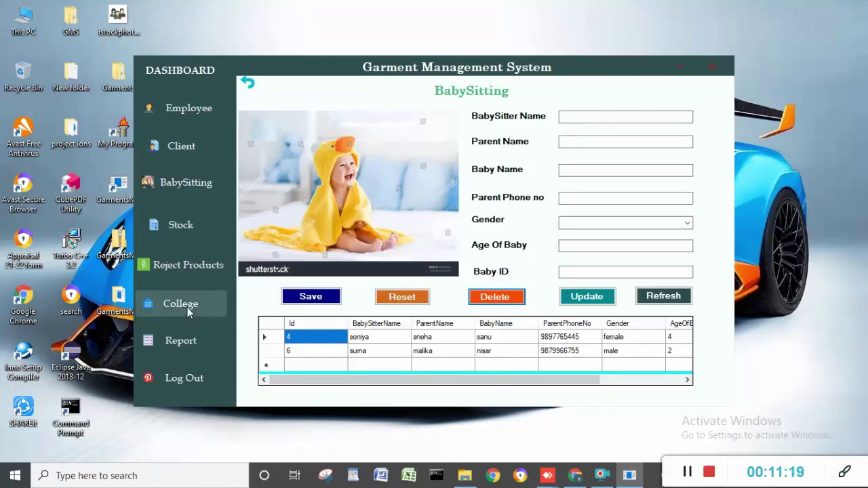
{"action": "left_click", "coordinate": [187, 307]}
- Enter college name svr and the student's name, with gender female
{"action": "left_click", "coordinate": [456, 231]}
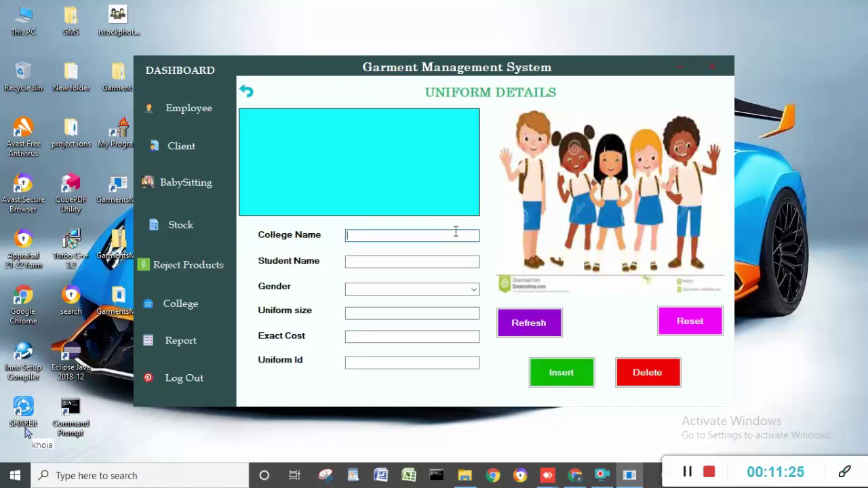
{"action": "type", "text": "svr"}
{"action": "left_click", "coordinate": [442, 261]}
{"action": "type", "text": "sanu"}
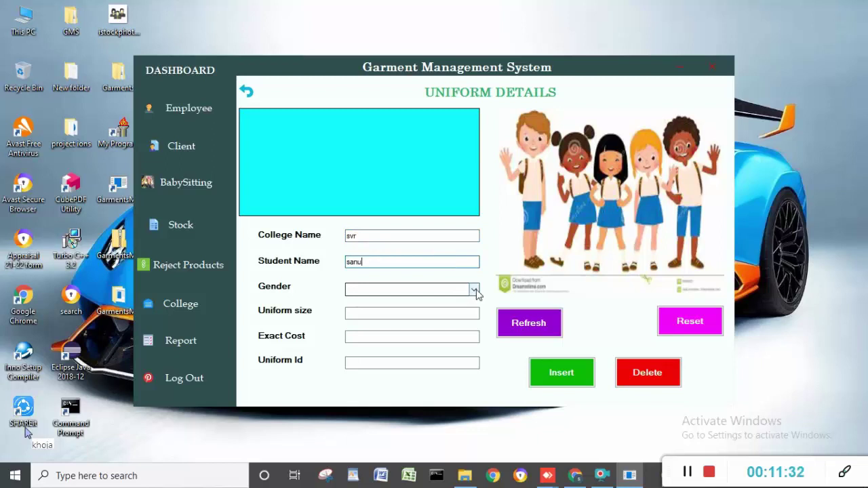
{"action": "left_click", "coordinate": [473, 288]}
{"action": "left_click", "coordinate": [454, 301]}
- Fill uniform size 24,22,24,03, cost 5000 and Uniform Id 07, and insert the record
{"action": "left_click", "coordinate": [446, 314]}
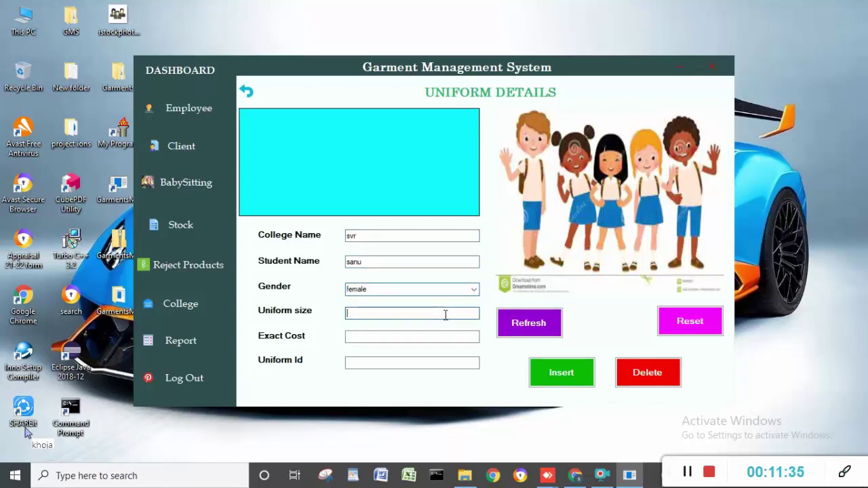
{"action": "type", "text": "24,24,24"}
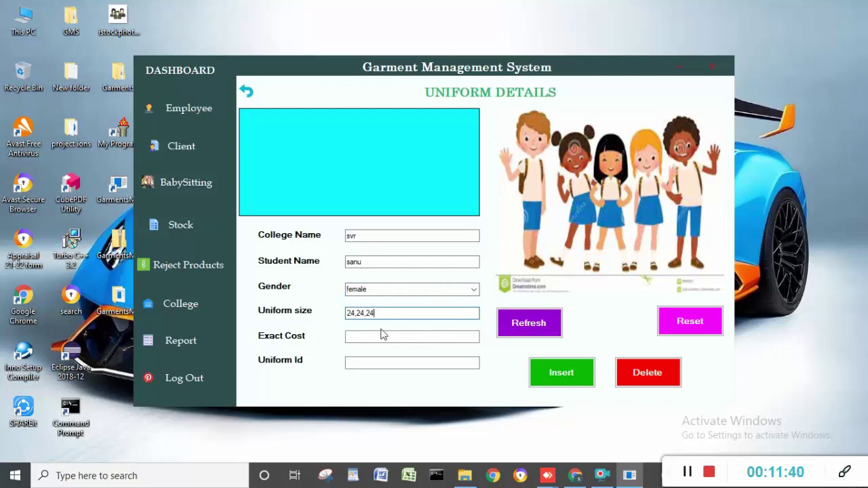
{"action": "left_click", "coordinate": [378, 336]}
{"action": "left_click", "coordinate": [489, 284]}
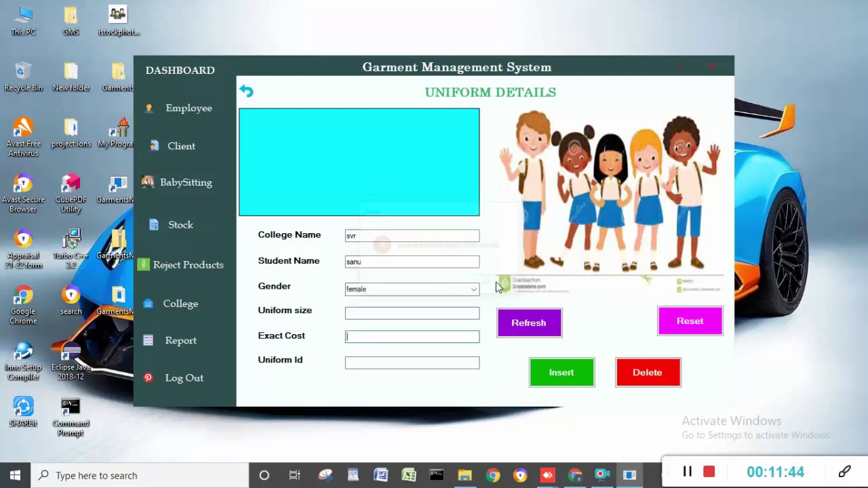
{"action": "left_click", "coordinate": [398, 312]}
{"action": "type", "text": "2"}
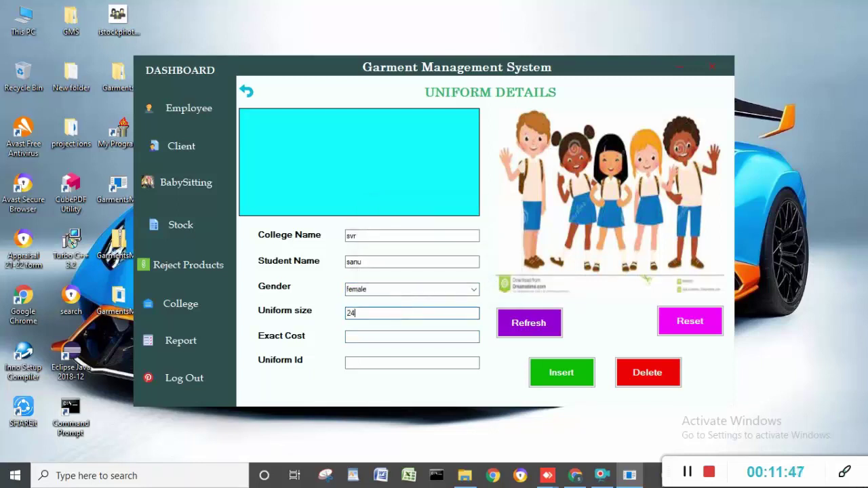
{"action": "type", "text": "4"}
{"action": "left_click", "coordinate": [389, 335]}
{"action": "left_click", "coordinate": [488, 284]}
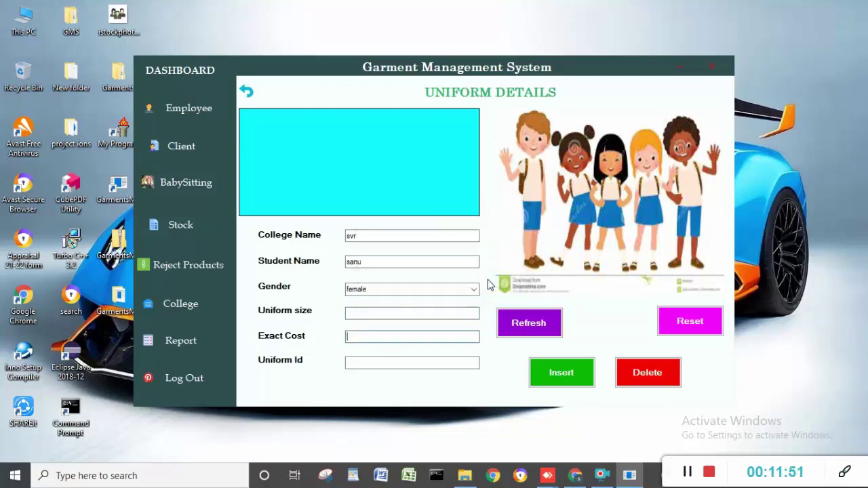
{"action": "left_click", "coordinate": [383, 312]}
{"action": "type", "text": "24,22"}
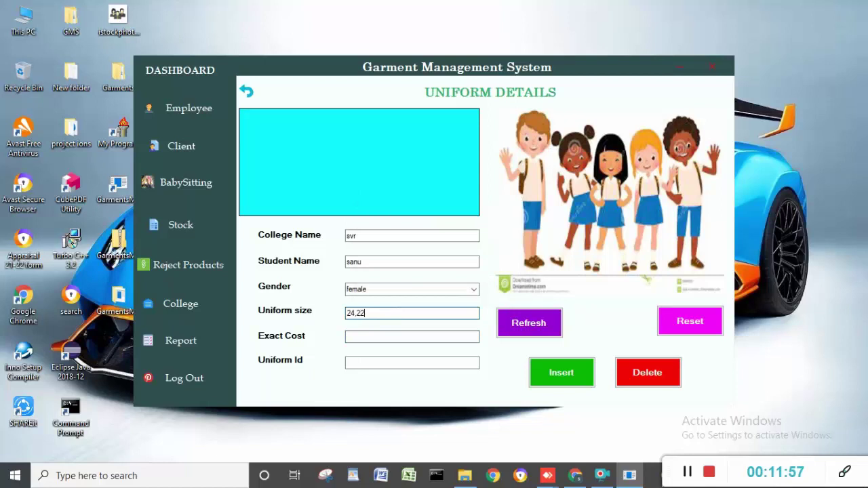
{"action": "type", "text": ",24,"}
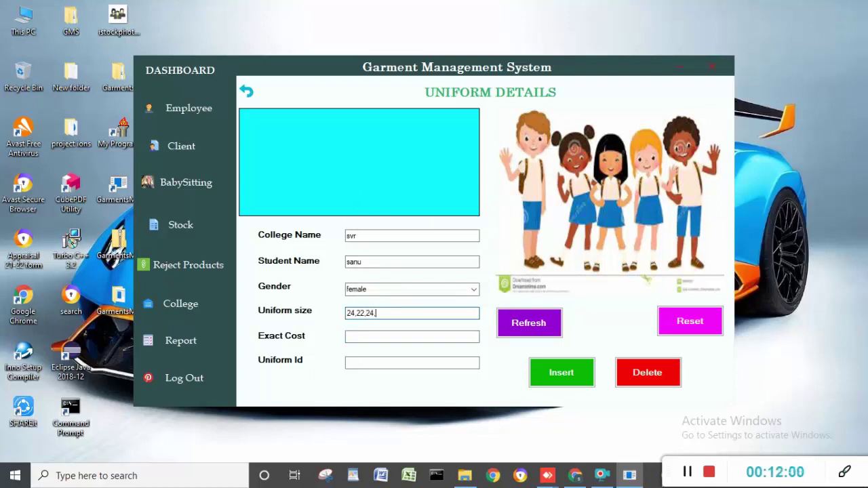
{"action": "type", "text": "25"}
{"action": "type", "text": ",03"}
{"action": "left_click", "coordinate": [378, 336]}
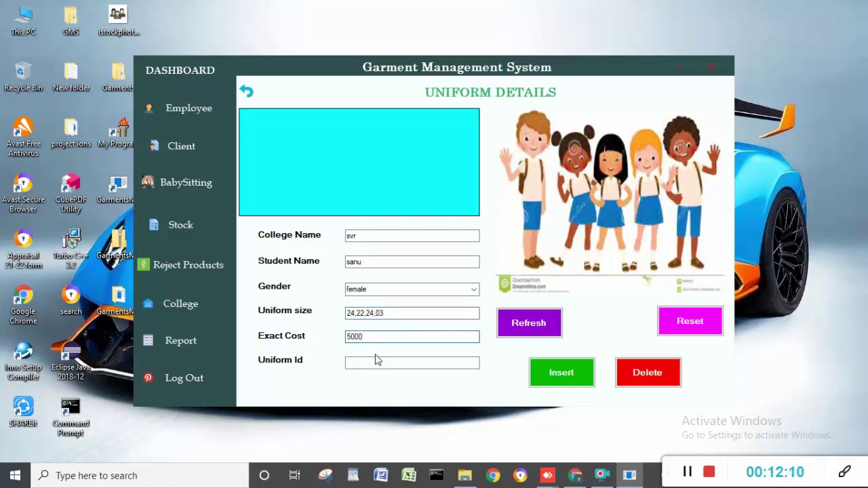
{"action": "left_click", "coordinate": [375, 364]}
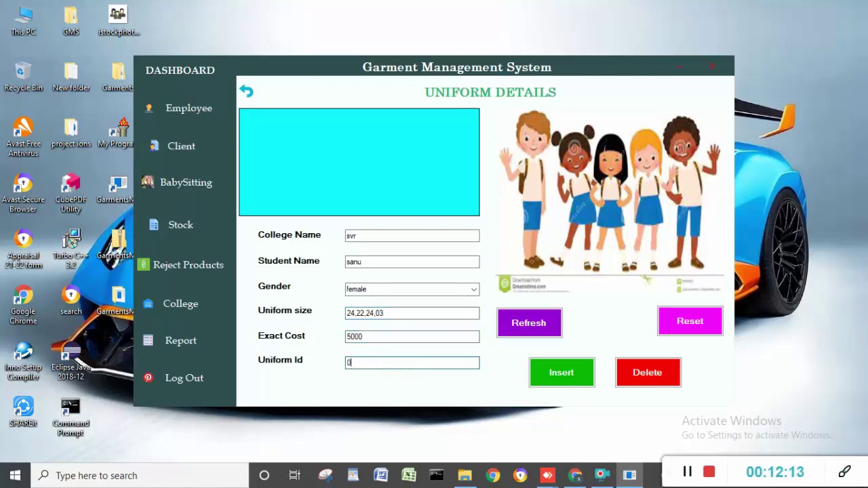
{"action": "left_click", "coordinate": [561, 372]}
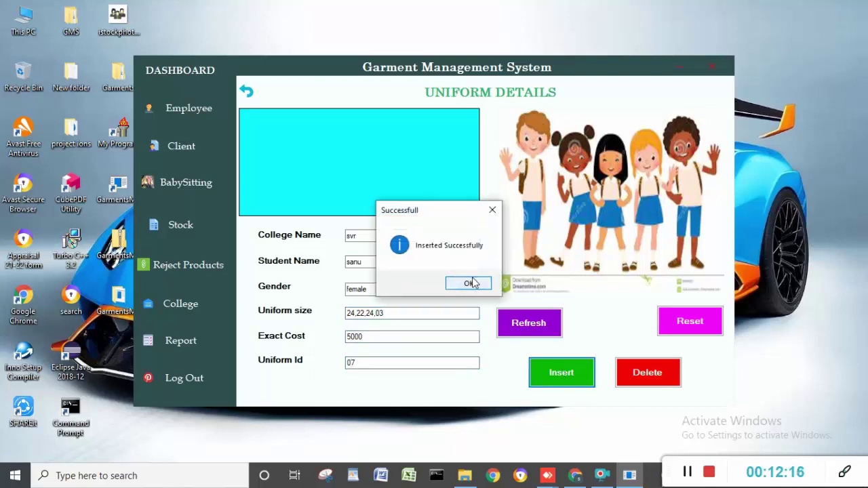
- Reload the saved uniform records into the list and clear the form fields
{"action": "left_click", "coordinate": [470, 283]}
{"action": "left_click", "coordinate": [532, 319]}
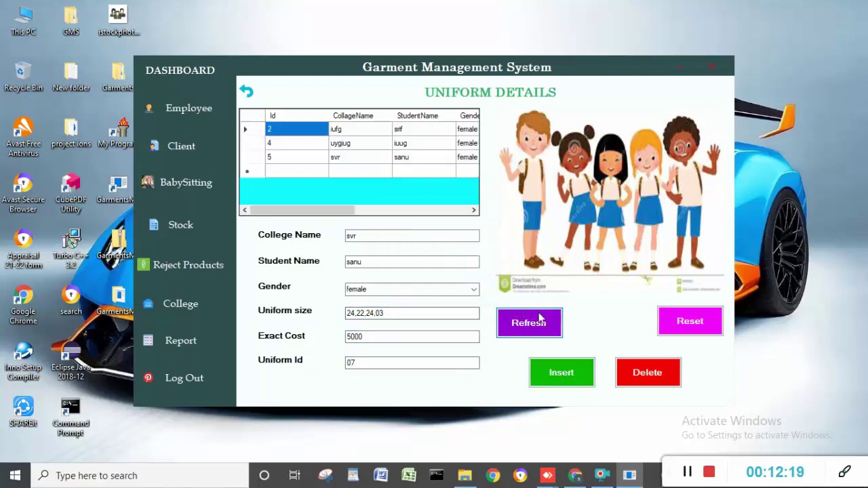
{"action": "left_click", "coordinate": [690, 319]}
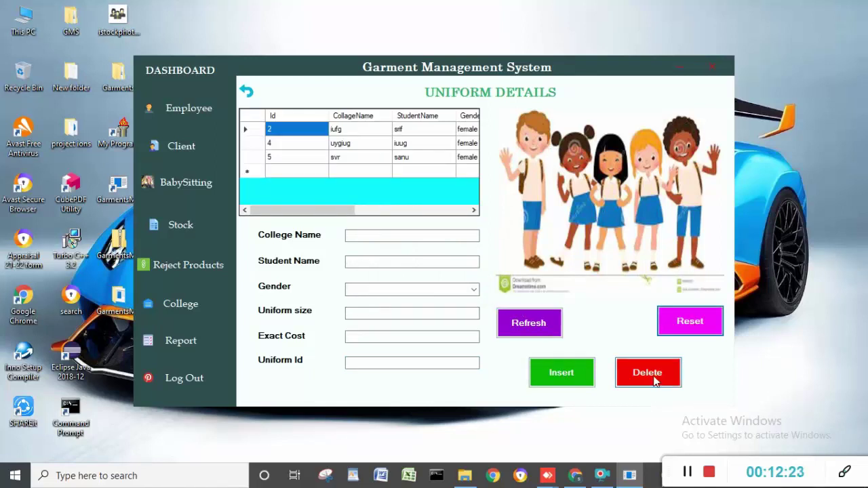
{"action": "left_click", "coordinate": [655, 380]}
{"action": "left_click", "coordinate": [494, 282]}
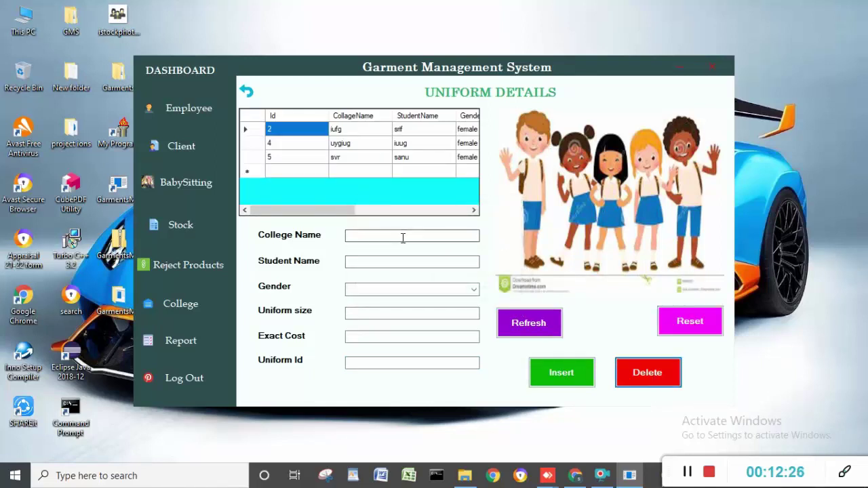
- Delete uniform Id 2, leaving records 4 and 5, and log out to the admin login
{"action": "left_click", "coordinate": [377, 363]}
{"action": "type", "text": "2"}
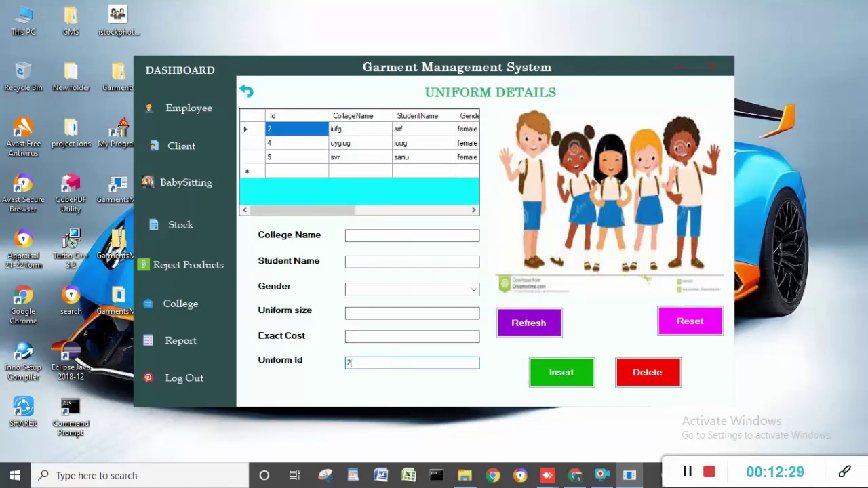
{"action": "left_click", "coordinate": [631, 372]}
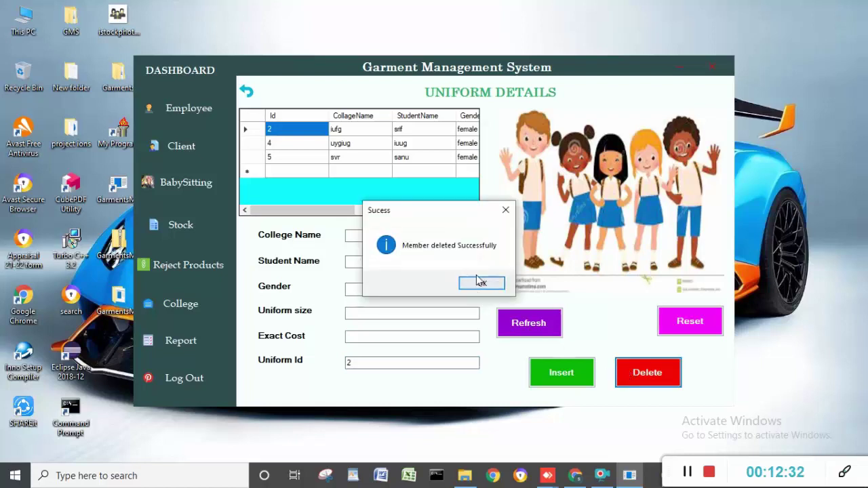
{"action": "left_click", "coordinate": [478, 284]}
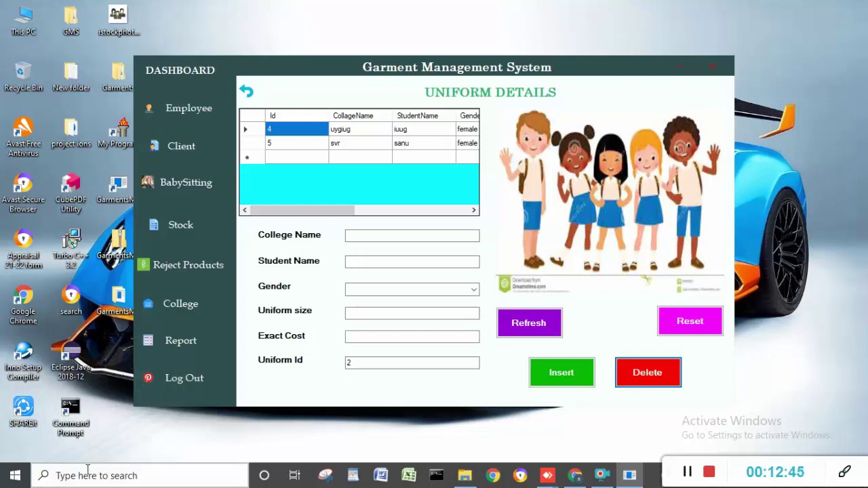
{"action": "left_click", "coordinate": [170, 379]}
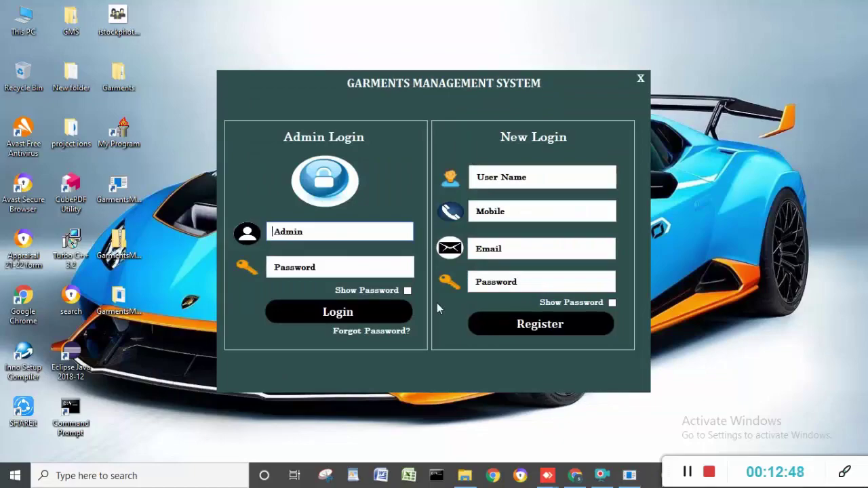